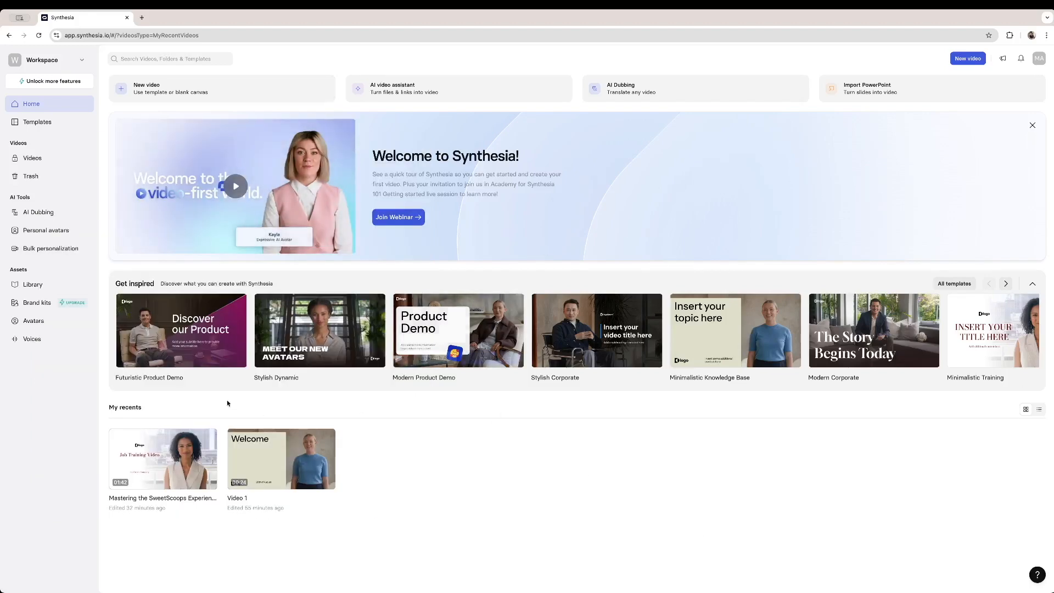
- Start creating a Personal Avatar from the avatars library and rewind its overview video to the beginning
mouse_move(218, 463)
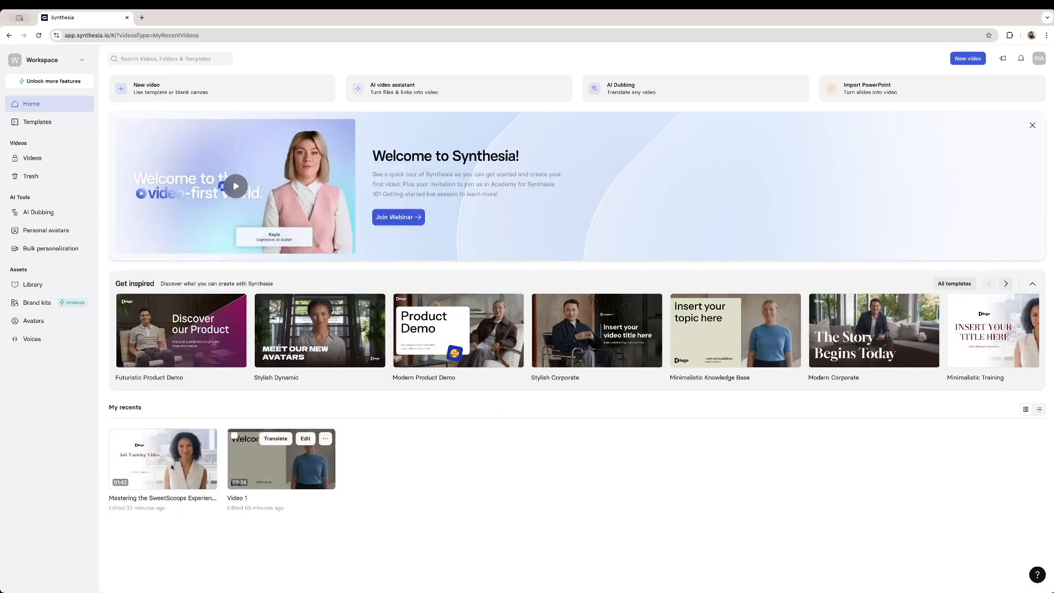
mouse_move(255, 465)
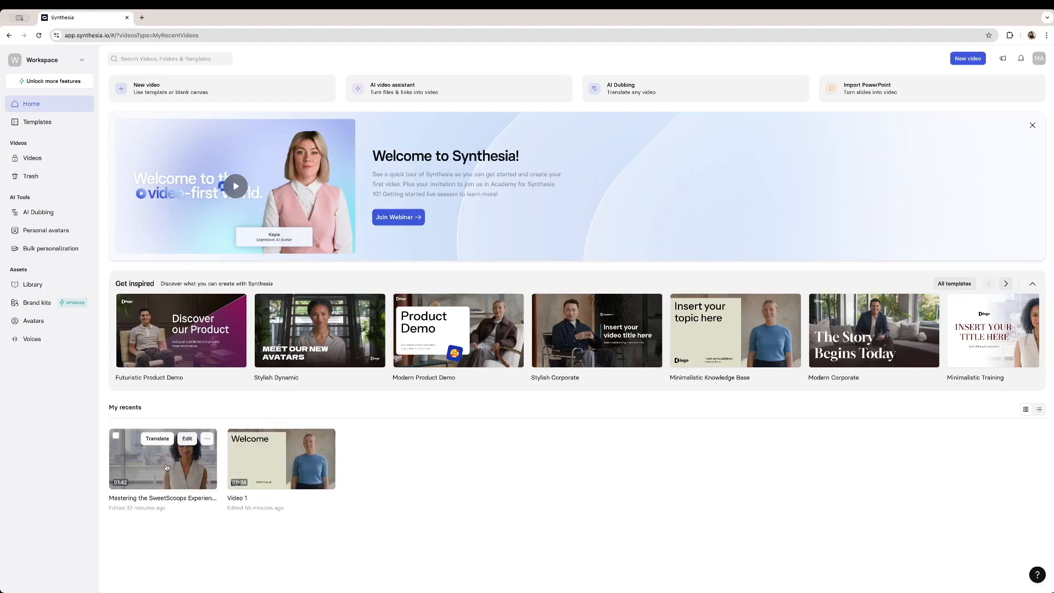
mouse_move(217, 343)
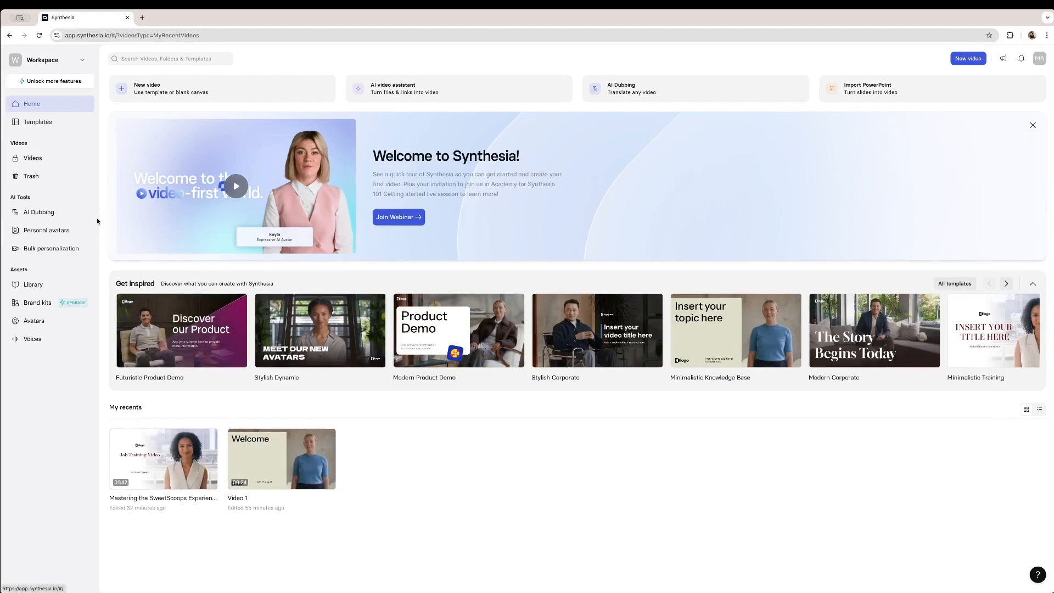
left_click(49, 324)
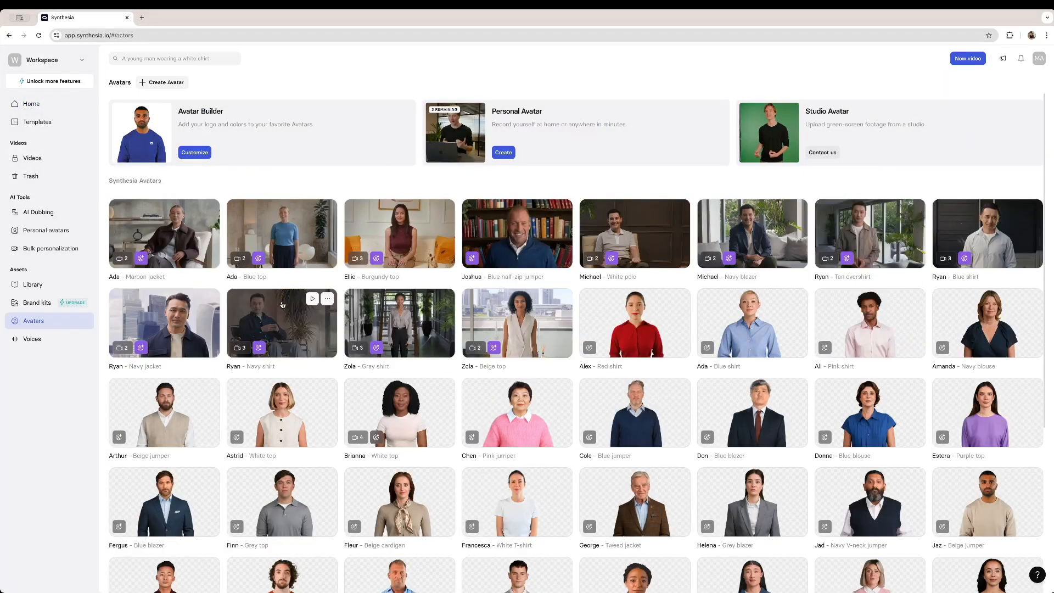
scroll(450, 428, "down", 5)
scroll(450, 427, "down", 6)
scroll(451, 428, "up", 12)
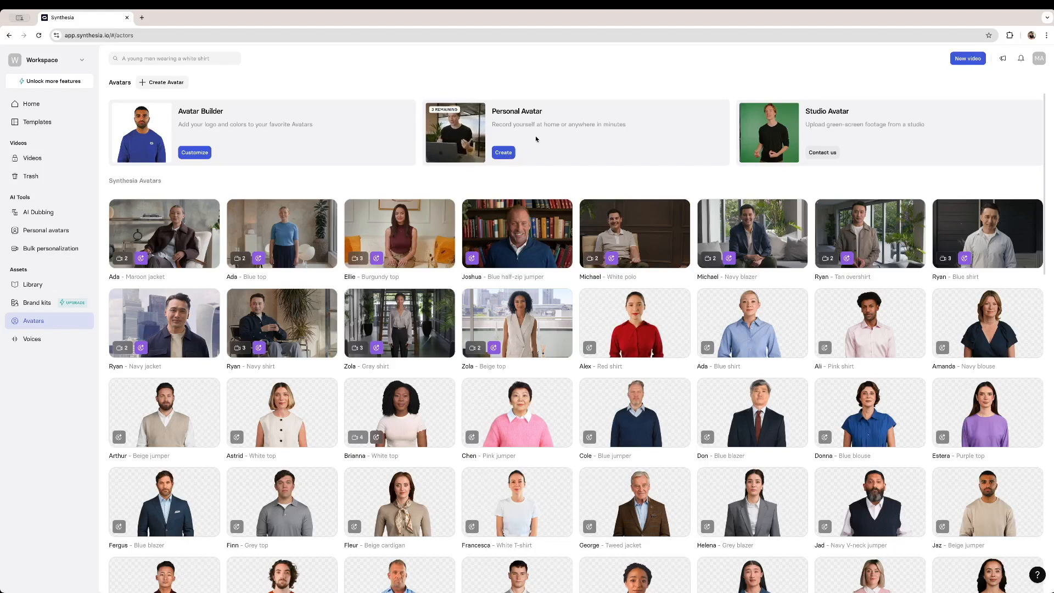
left_click(503, 153)
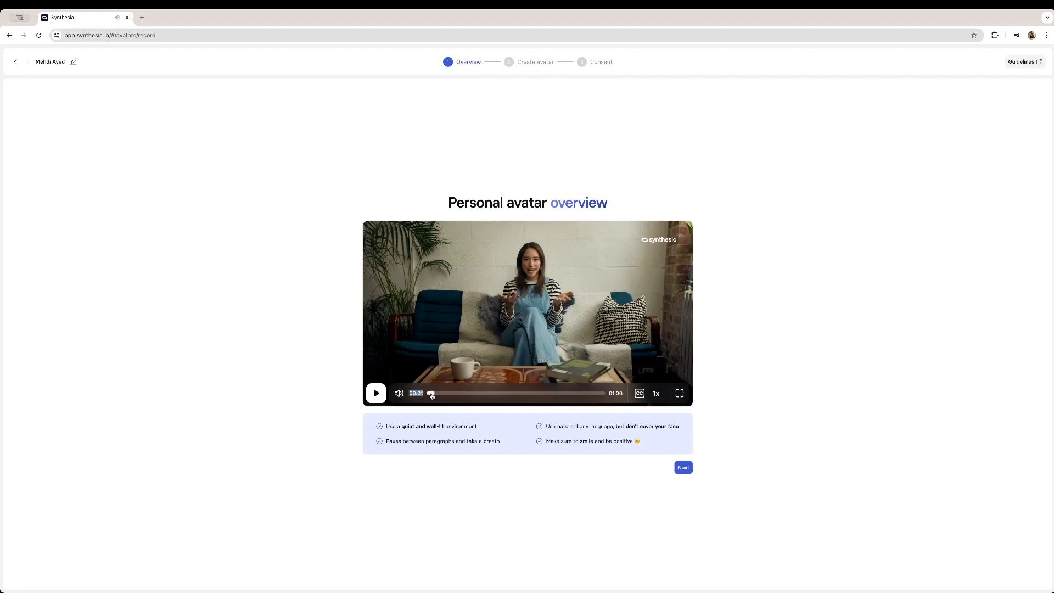
left_click_drag(431, 394, 426, 394)
left_click(316, 416)
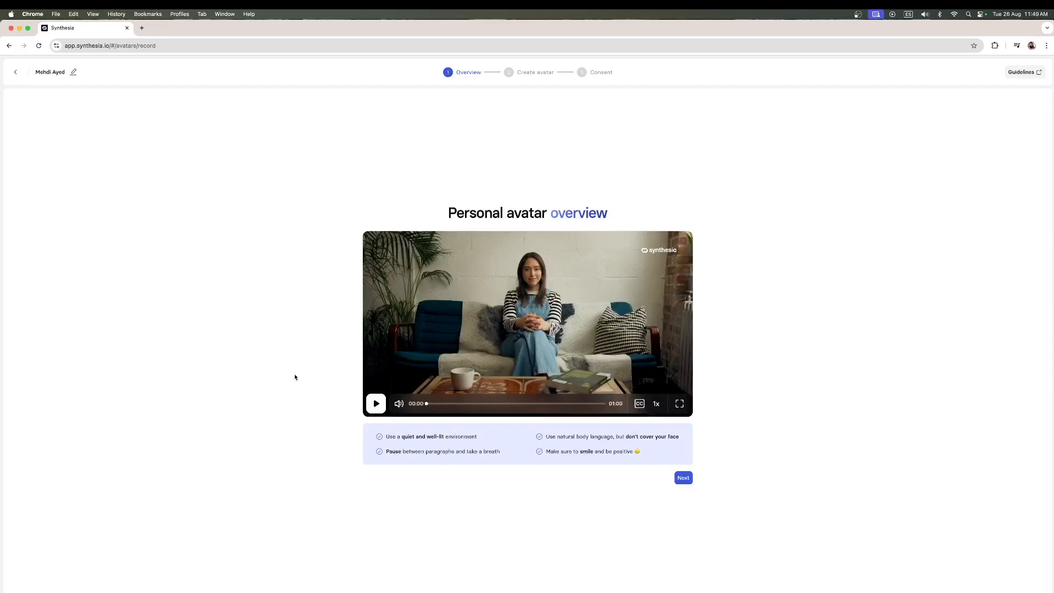
- Switch to QuickTime Player, play the recorded footage IMG_2942.mov in full, and close it
key("super+Tab")
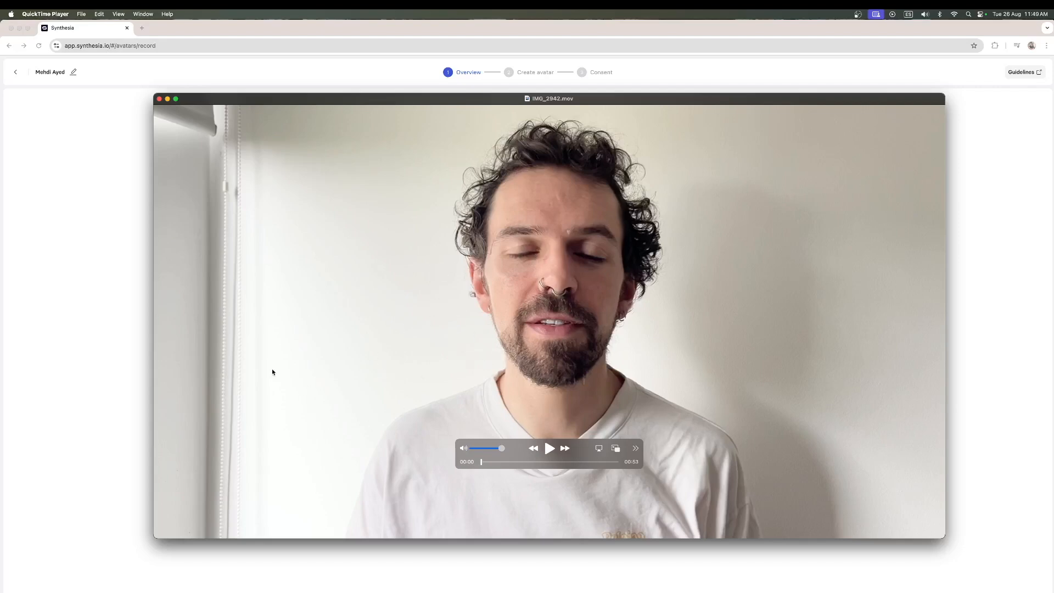
left_click_drag(582, 450, 583, 488)
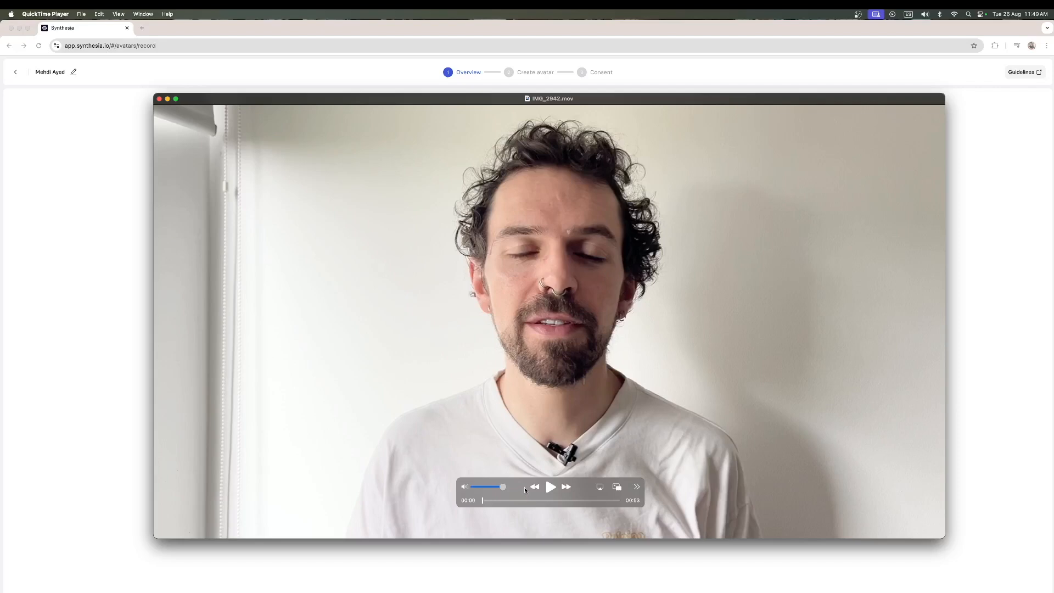
mouse_move(516, 483)
left_mouse_down()
mouse_move(513, 450)
mouse_move(520, 466)
left_mouse_up()
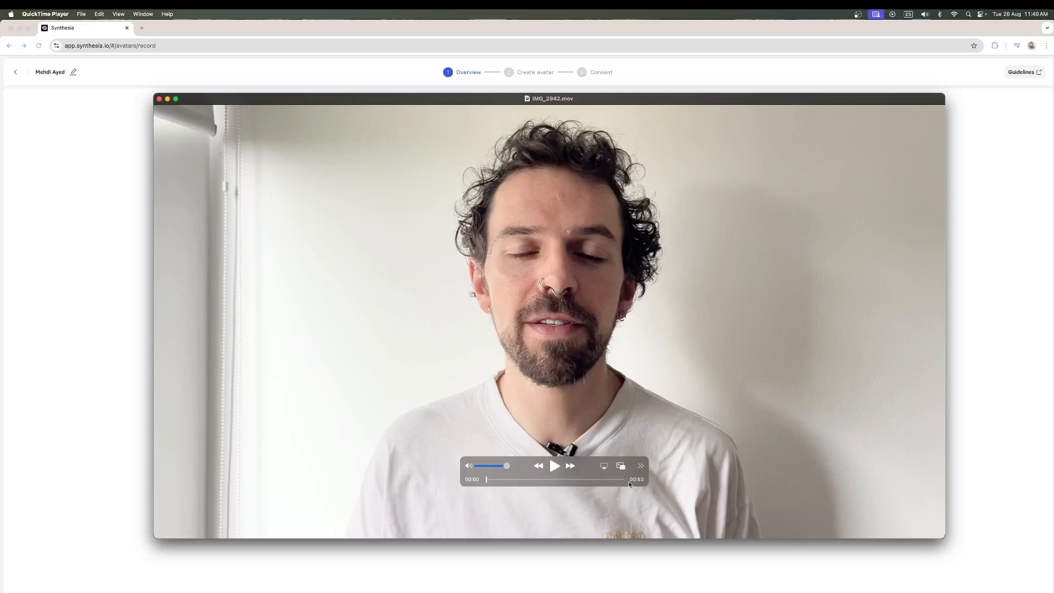
left_click(556, 469)
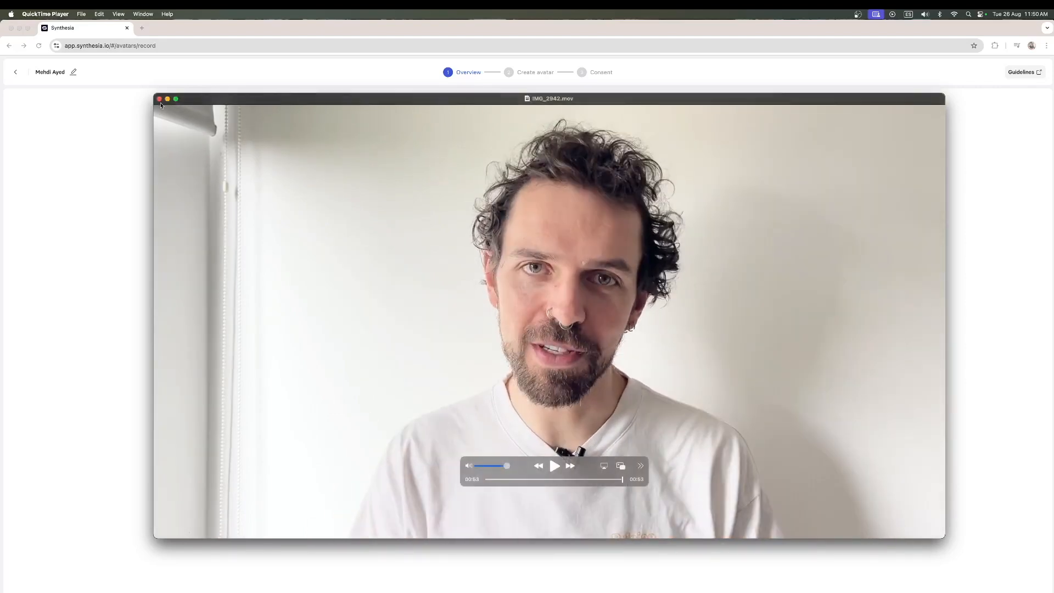
left_click(160, 99)
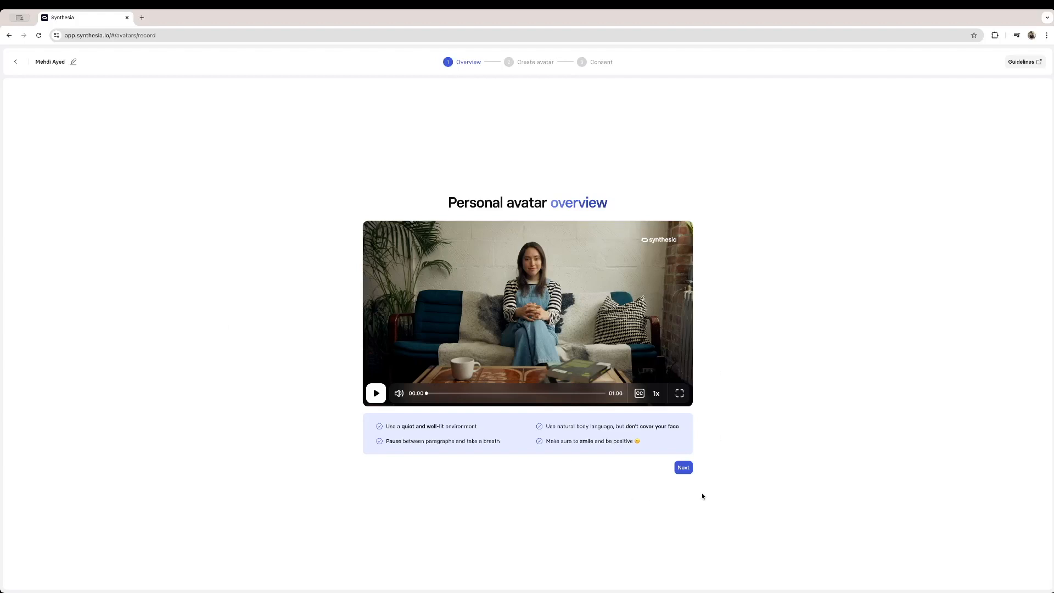
- Proceed past the avatar overview and upload the recorded camera footage as the avatar's source
left_click(684, 467)
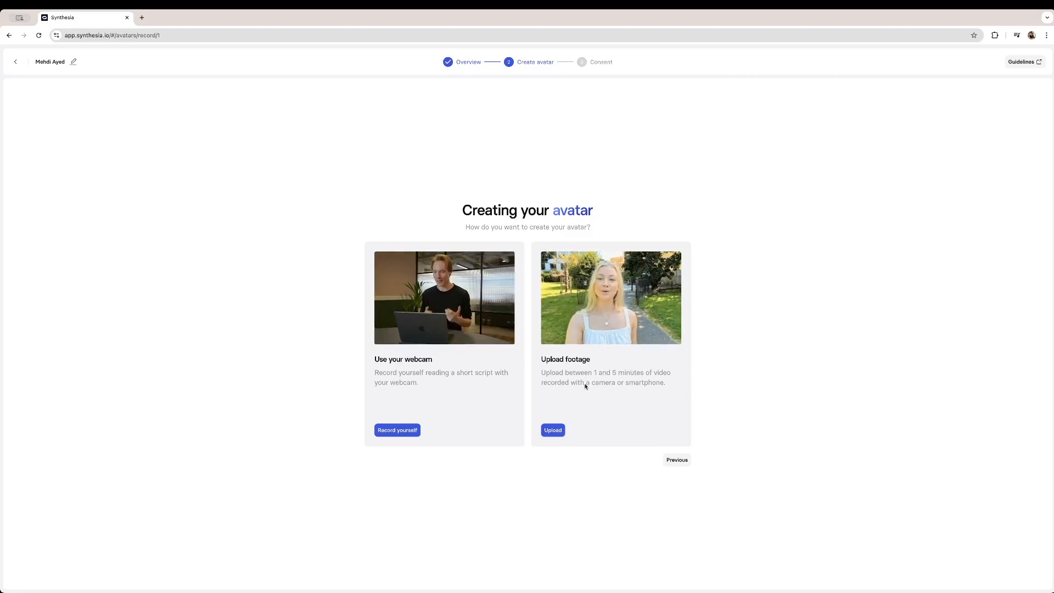
left_click(552, 431)
left_click(553, 431)
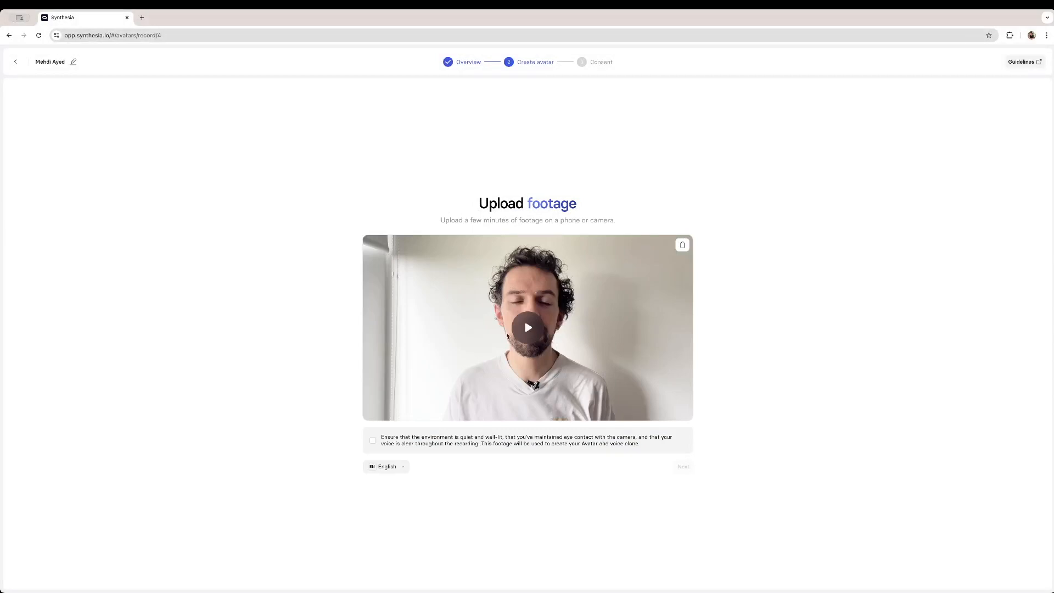
- Confirm that the uploaded footage meets the recording requirements and set its language to English
left_click(487, 444)
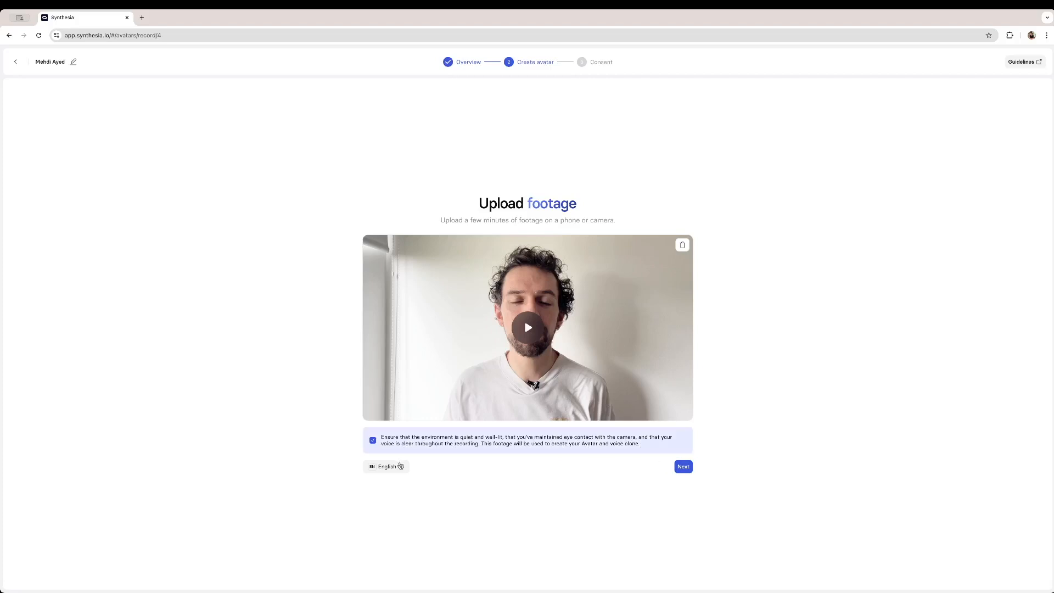
left_click(433, 468)
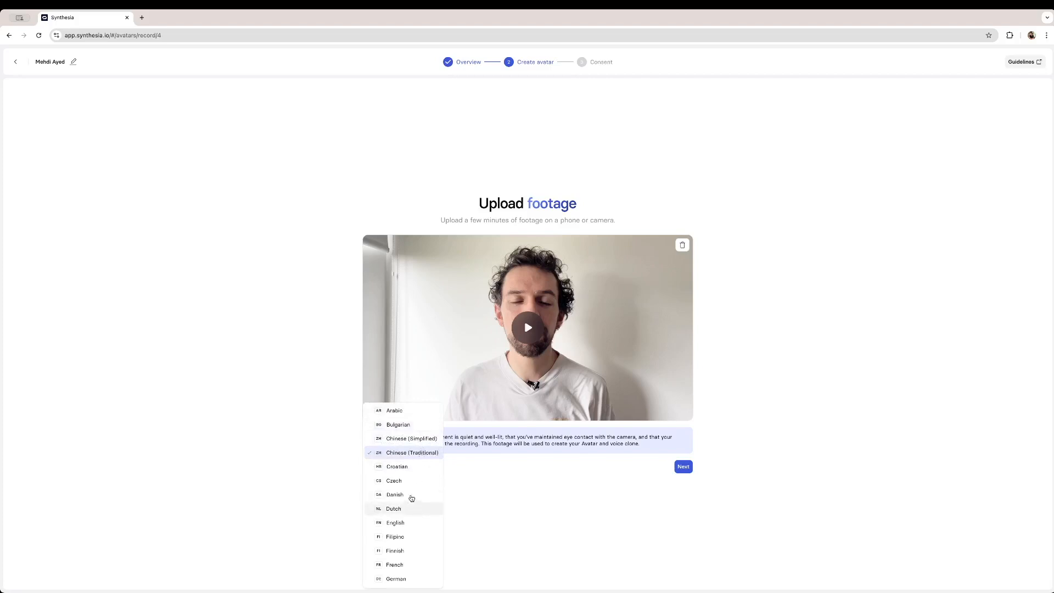
scroll(404, 527, "down", 1)
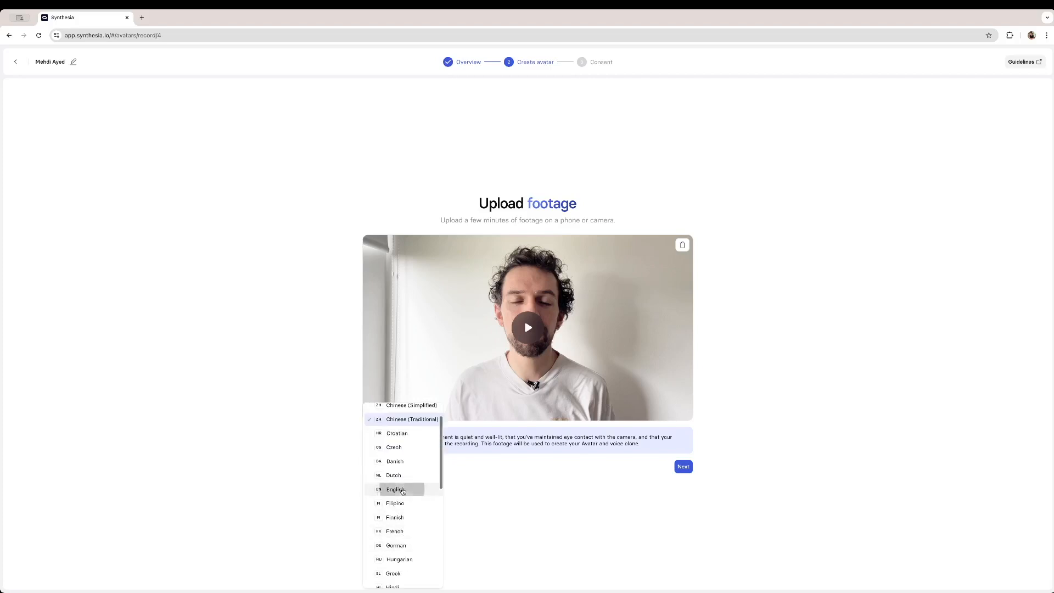
left_click(403, 489)
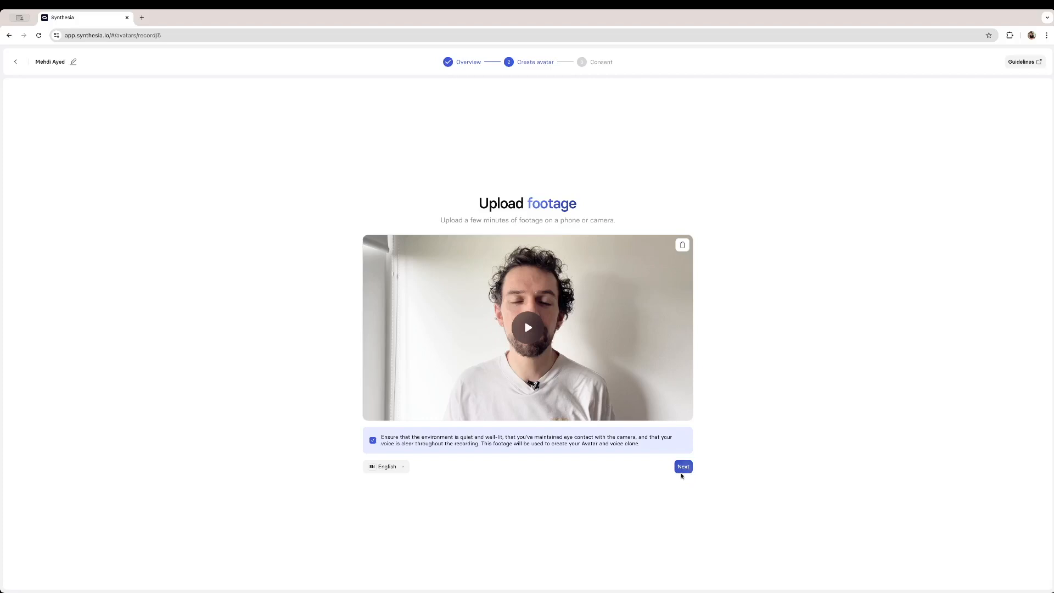
- Continue to the consent stage, submit the recording with biometric consent, and return home
left_click(683, 466)
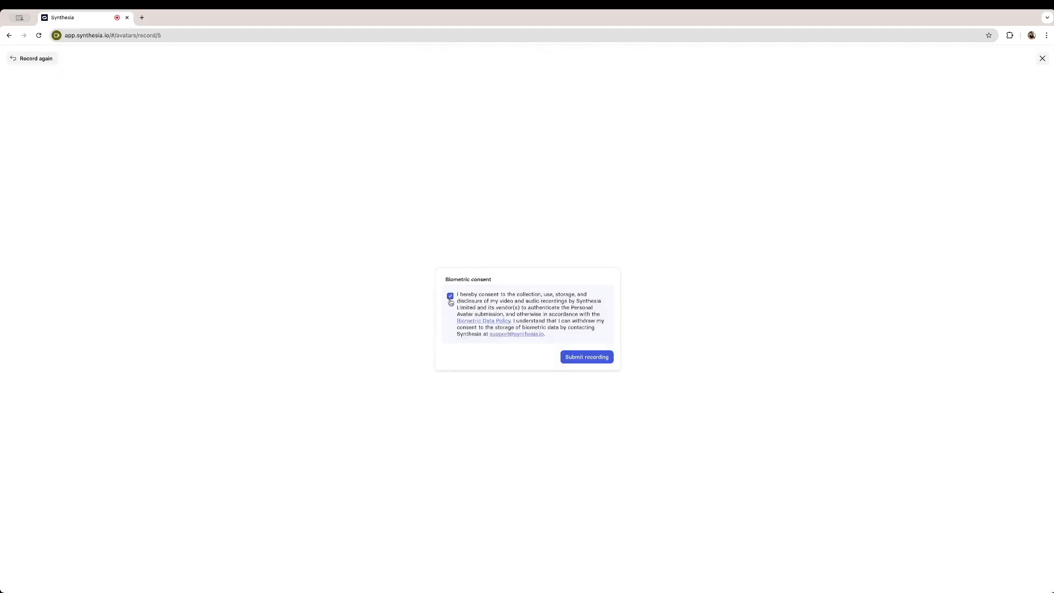
left_click(592, 359)
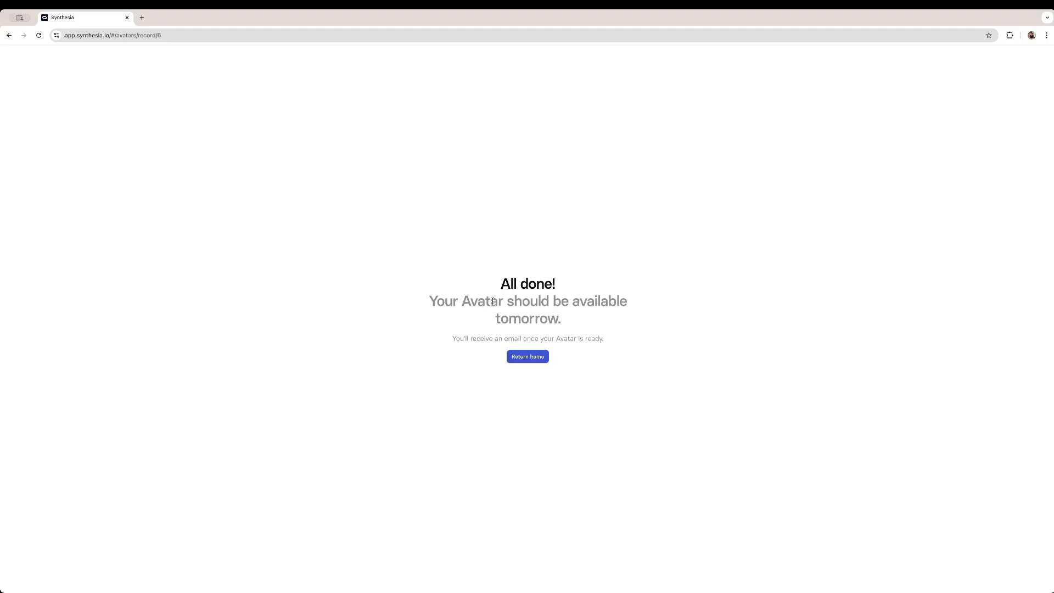
left_click(521, 365)
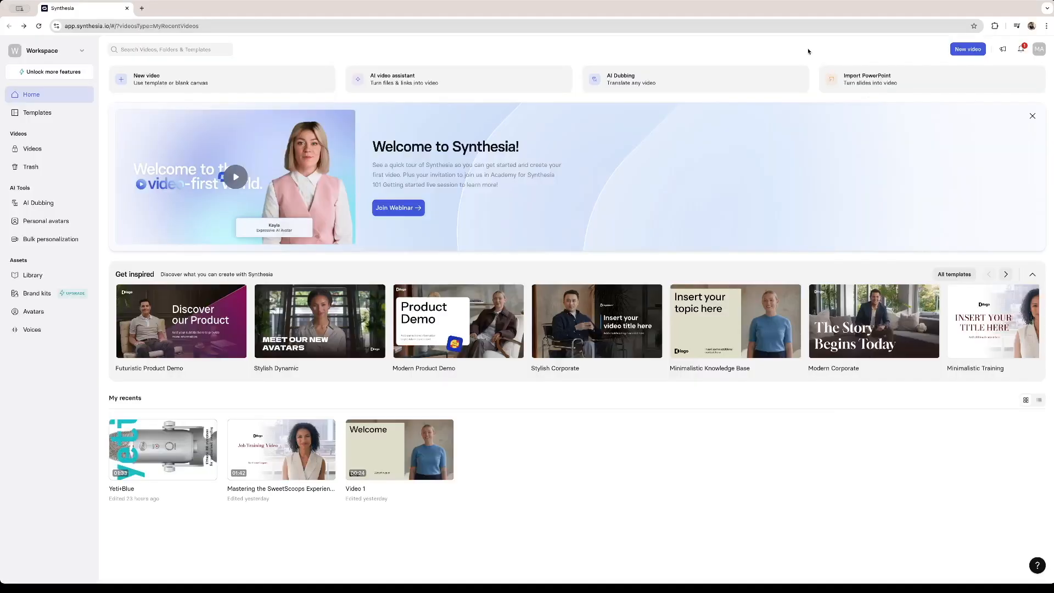
- Go to the finished personal avatar through its ready notification and open its preview
left_click(1021, 49)
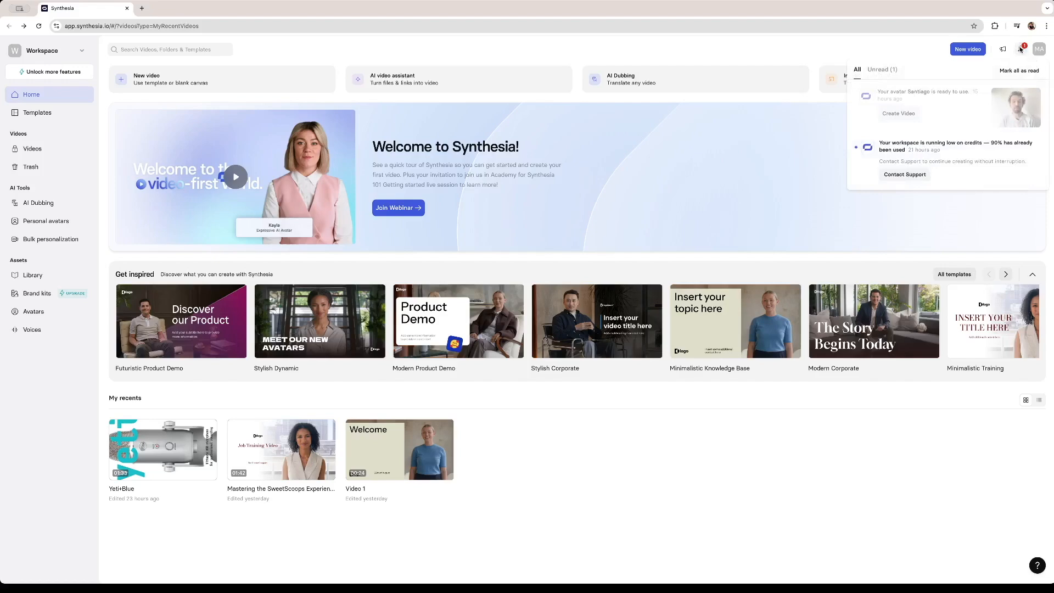
left_click(947, 105)
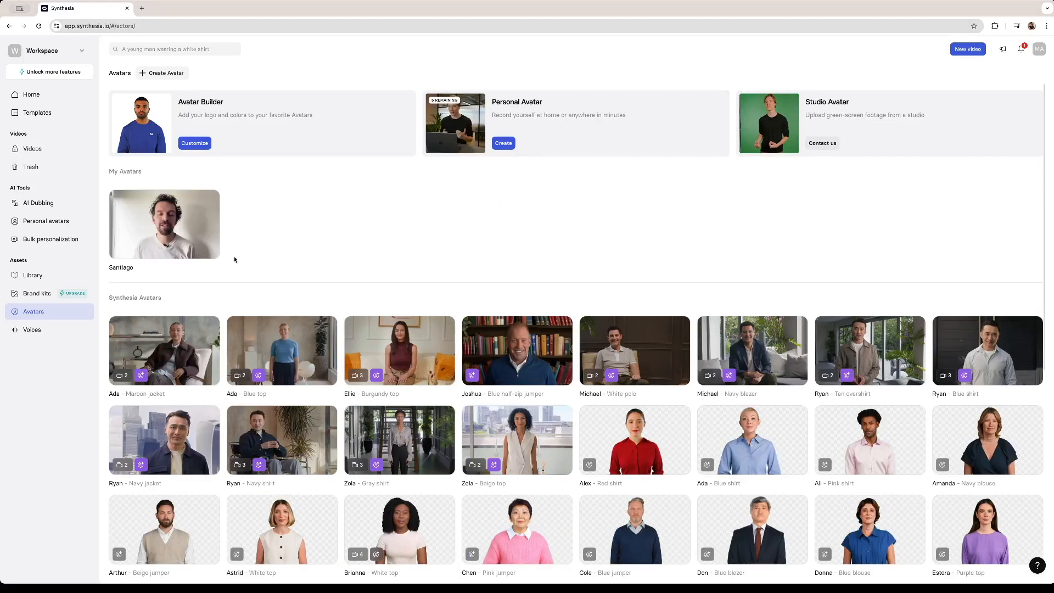
mouse_move(133, 221)
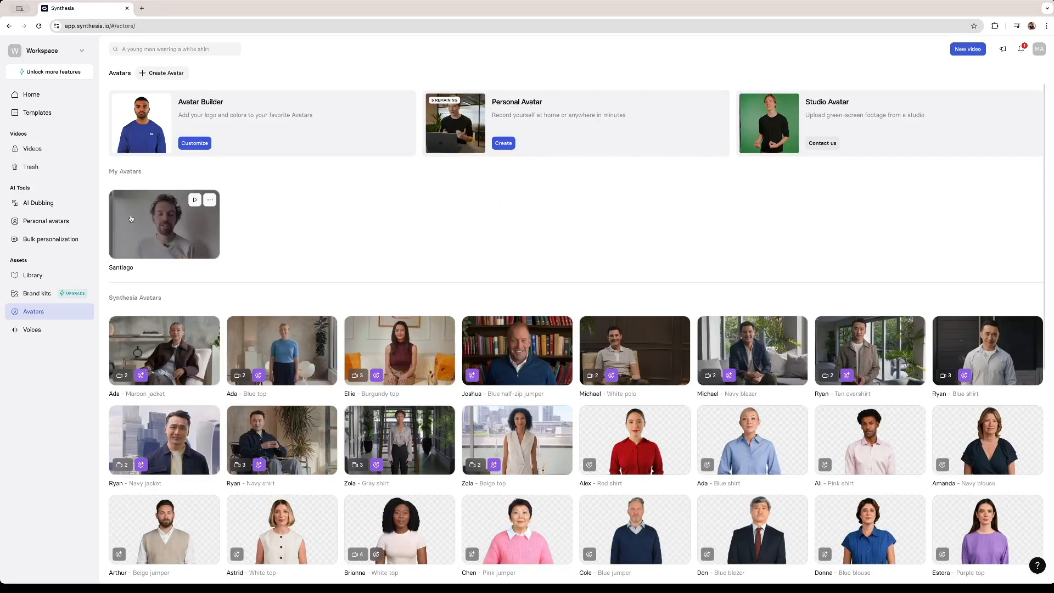
left_click(169, 236)
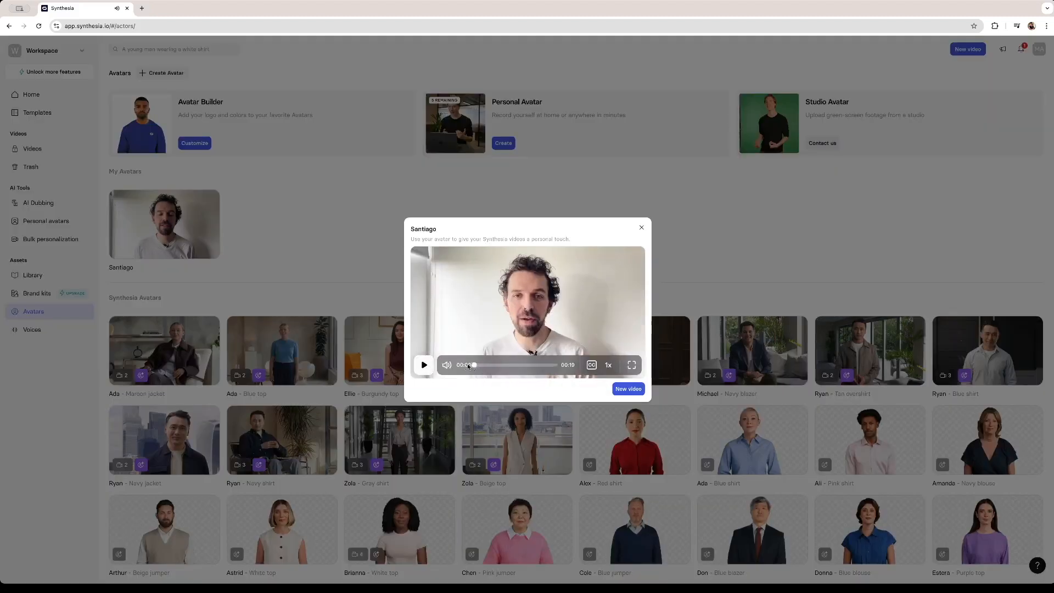
- Play the personal avatar's preview video and scrub through it to examine the likeness
left_click(423, 366)
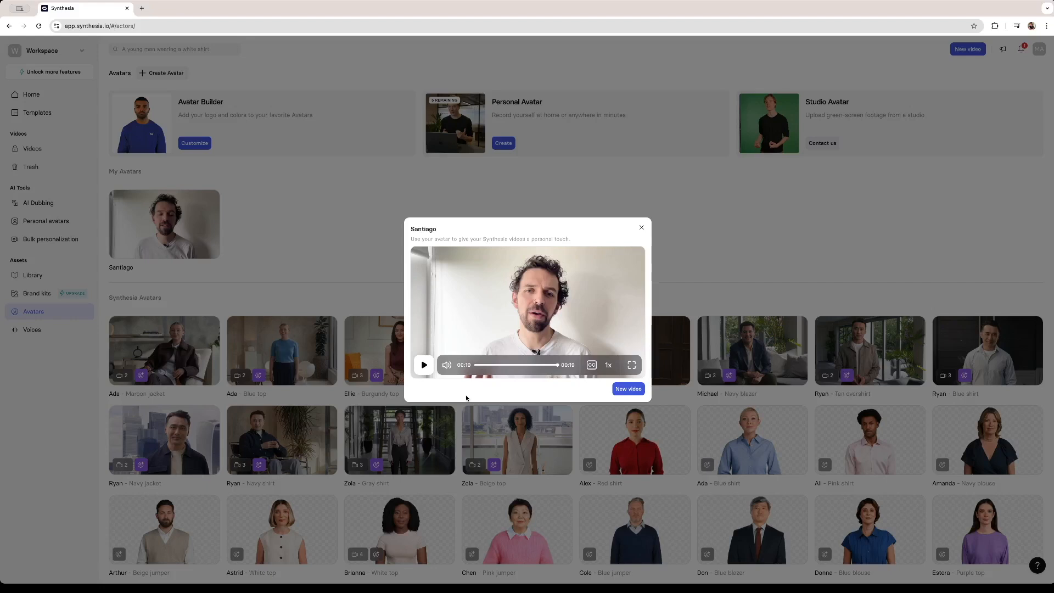
left_click_drag(526, 369, 505, 368)
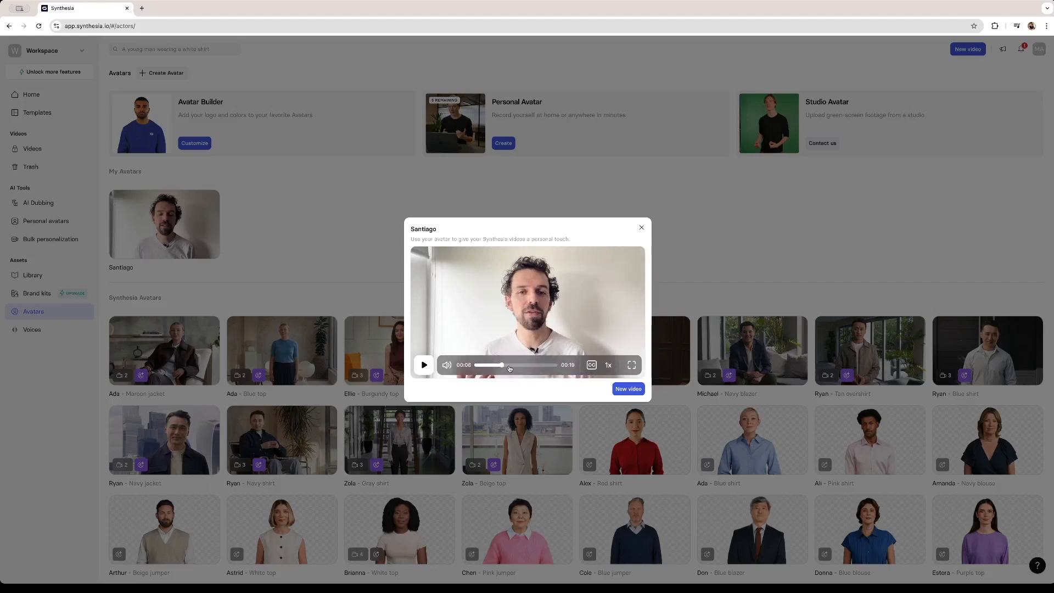
left_click_drag(514, 367, 540, 366)
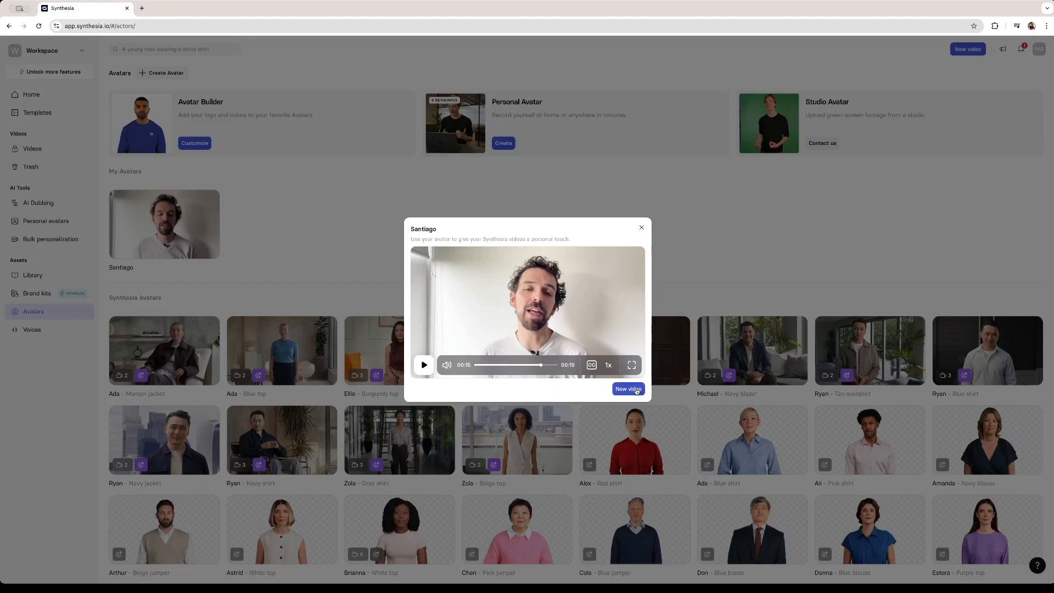
- Create a new video with this avatar and write the script "Welcome to my presentation", adding the speaker's name and "I'm 33 years old"
left_click(635, 391)
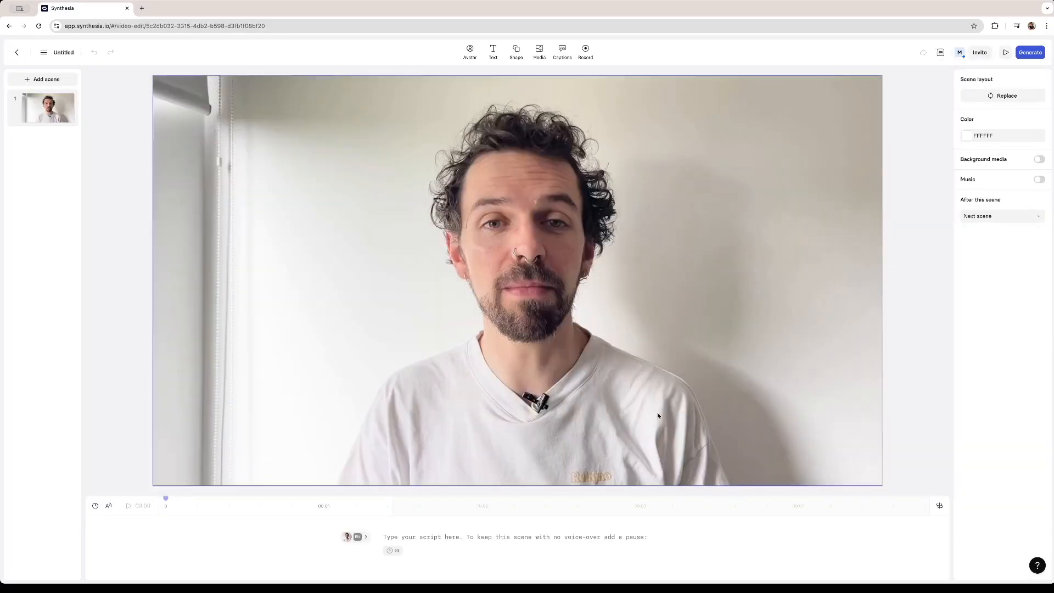
type("n")
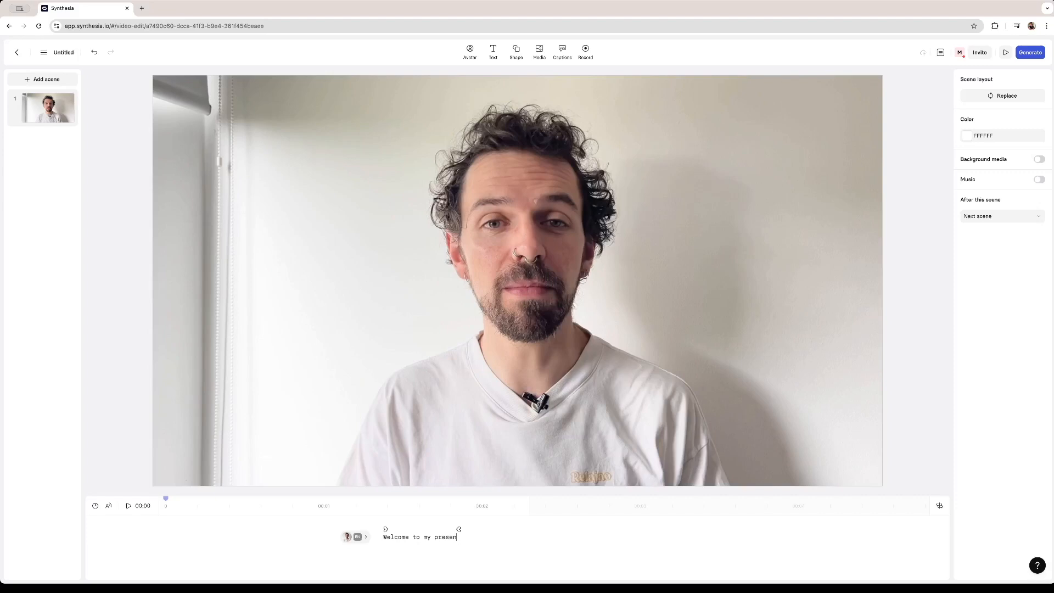
type("tation")
type(", My name is Santiago, and I'm 33 years old")
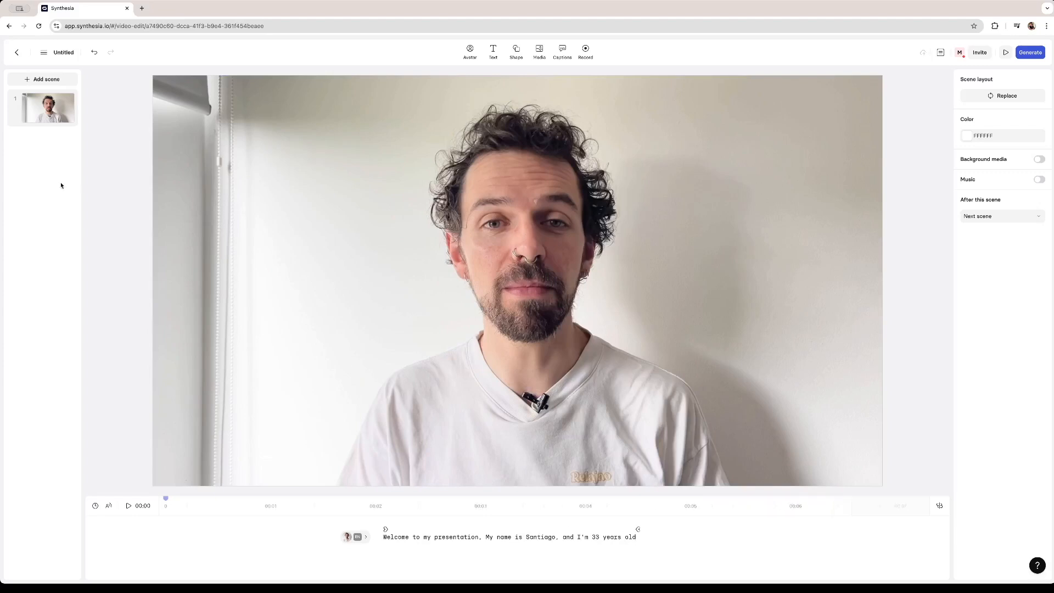
- Add a second scene using the centred title layout with the avatar in front of a grey semicircle
left_click(44, 79)
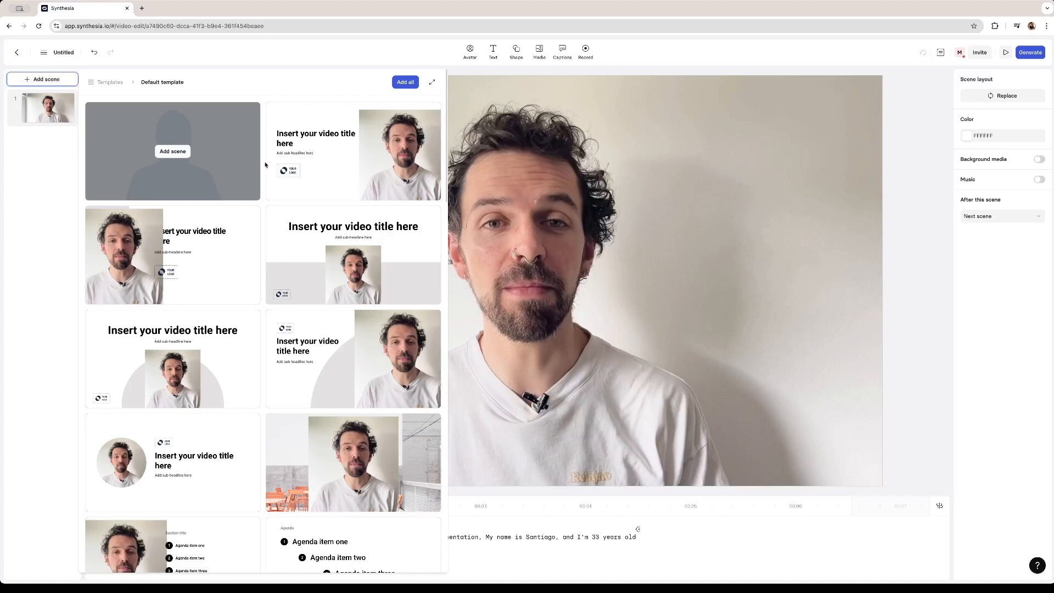
mouse_move(187, 252)
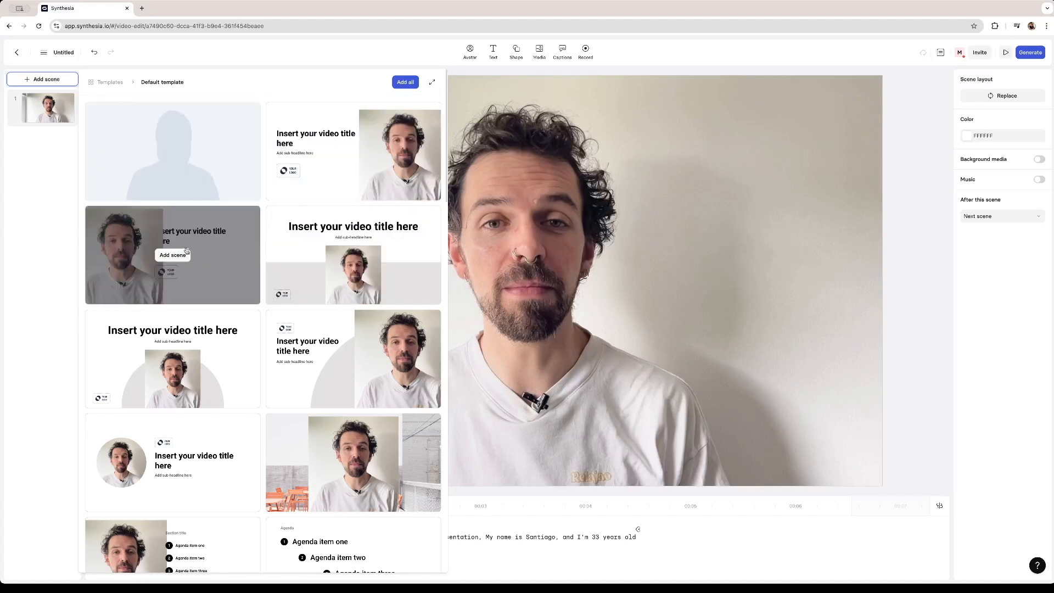
mouse_move(173, 363)
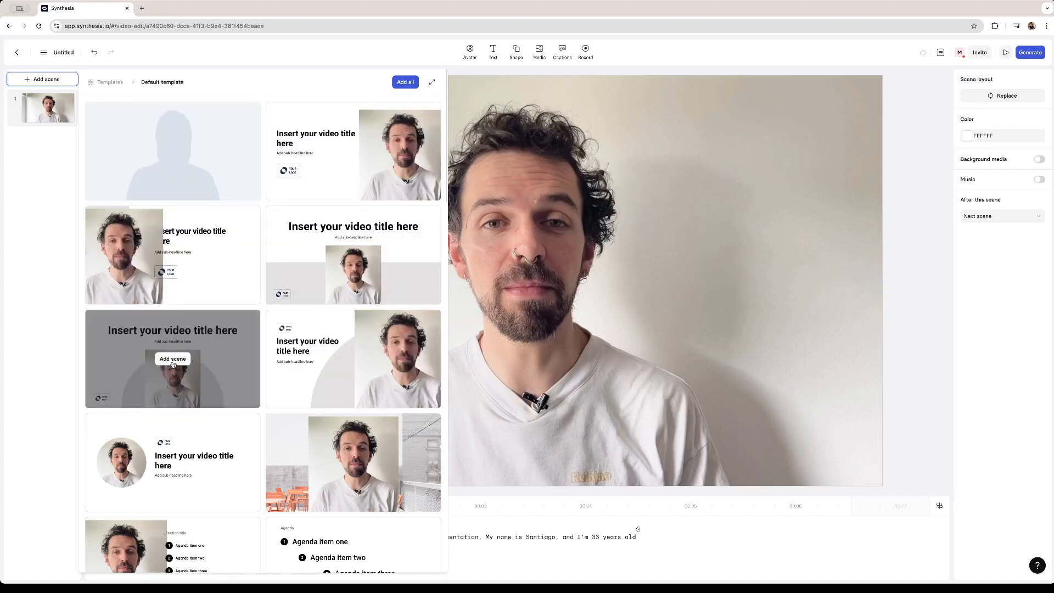
left_click(172, 360)
- Replace the second scene's title with "I'm a content creator, a chef and language teacher" and delete its sub-headline
double_click(455, 171)
key("Escape")
triple_click(455, 170)
type("I'")
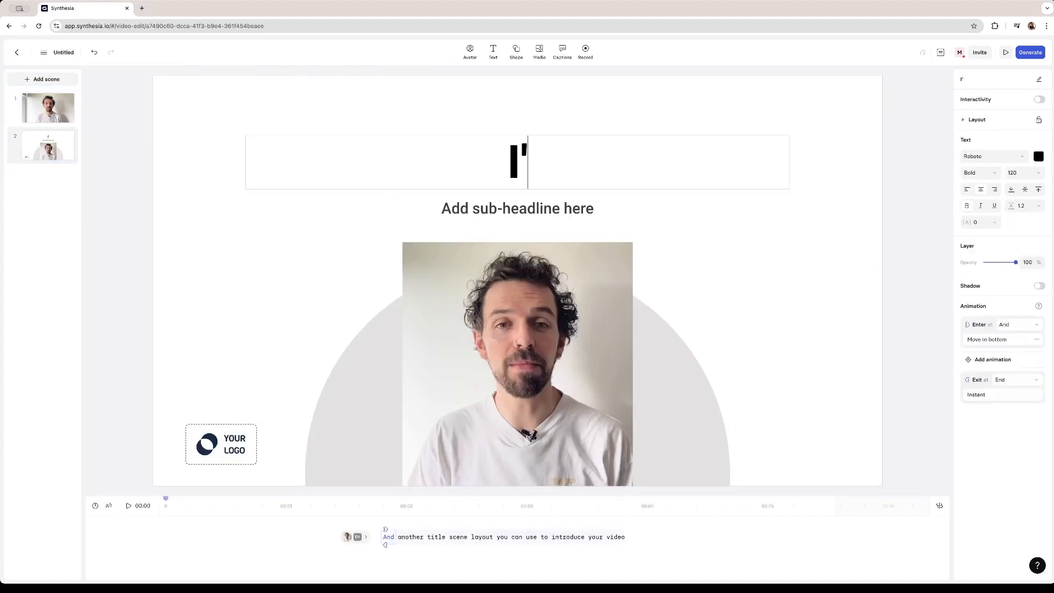
type("m")
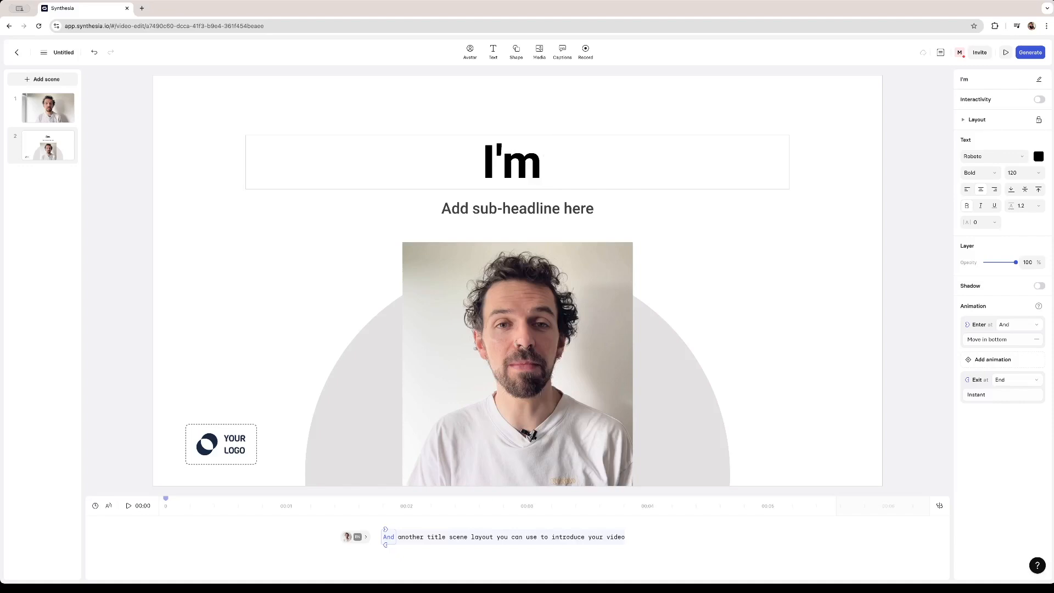
left_click(598, 212)
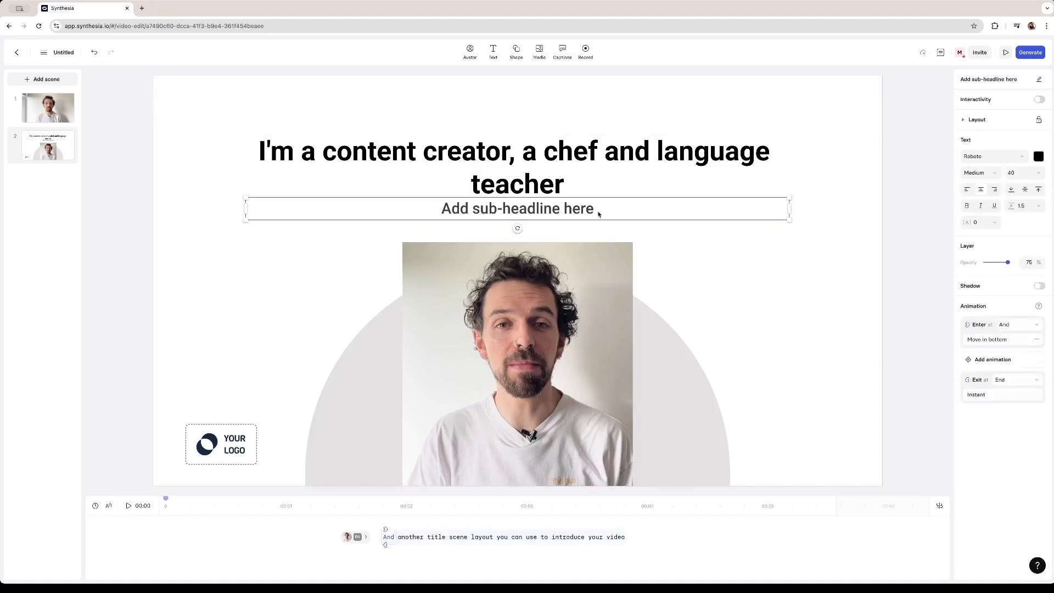
key("Delete")
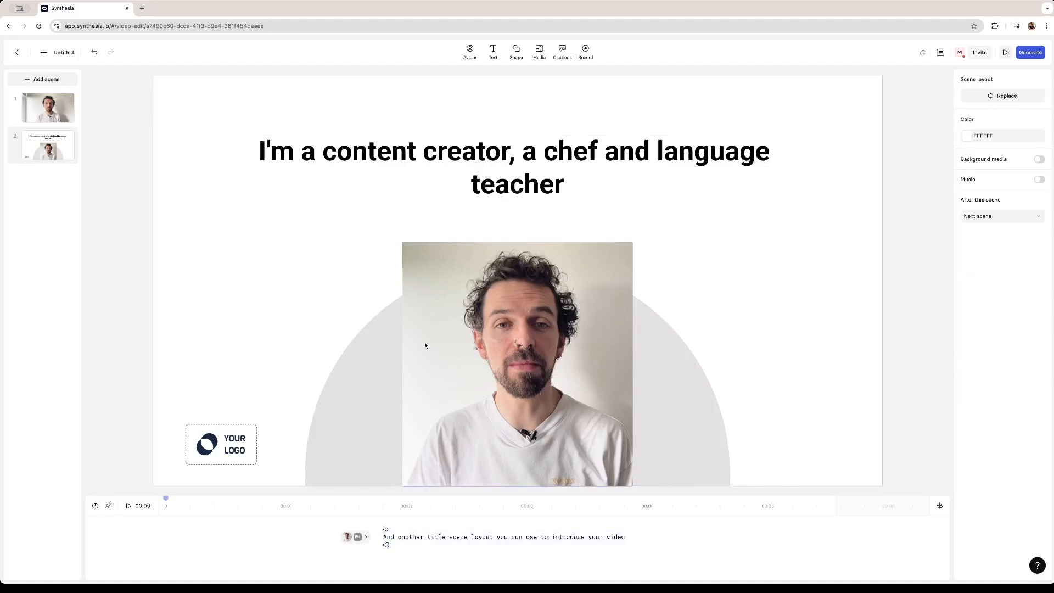
- Add a third scene using the five-item agenda layout beside the avatar, and set its section title to "Hobbies"
left_click(56, 82)
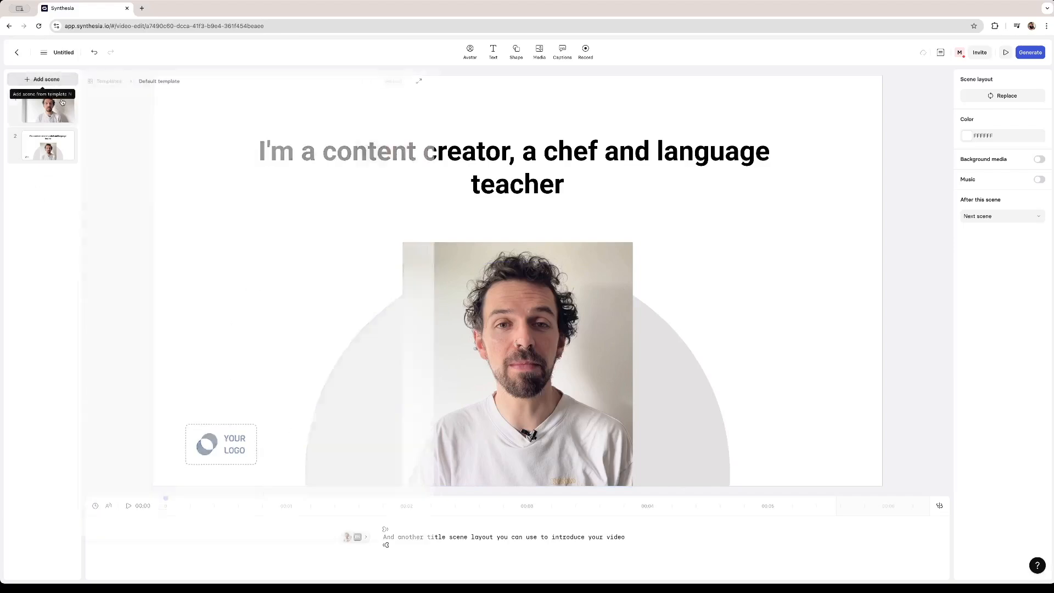
left_click(353, 462)
left_click(604, 140)
left_click(604, 140)
key("Escape")
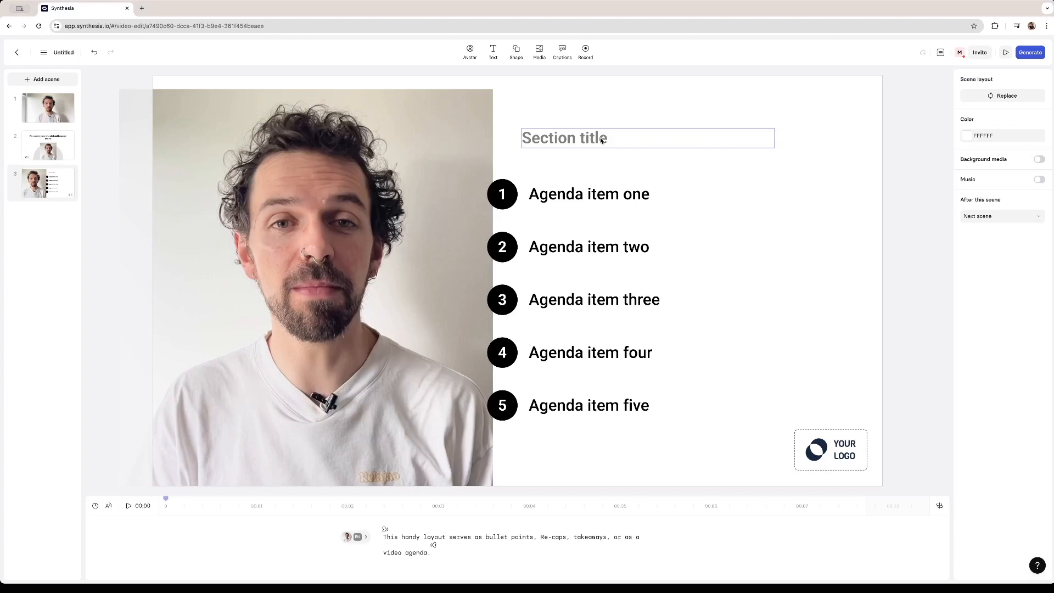
left_click(601, 140)
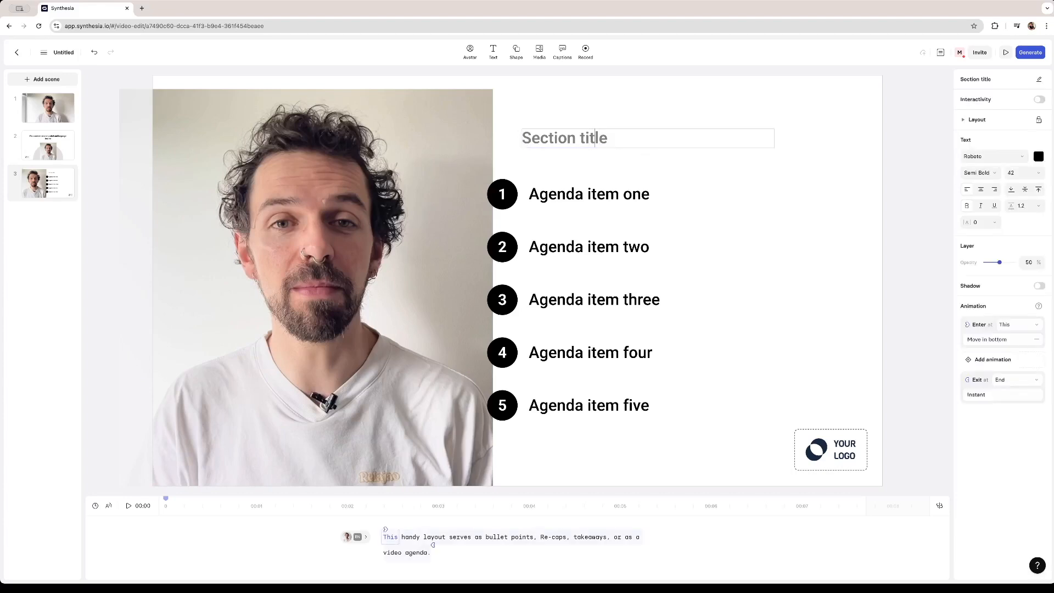
key("BackSpace")
key("BackSpace")
key("BackSpace")
key("BackSpace")
key("BackSpace")
key("BackSpace")
key("BackSpace")
key("BackSpace")
key("BackSpace")
key("BackSpace")
key("BackSpace")
key("BackSpace")
key("BackSpace")
type("Hobbies")
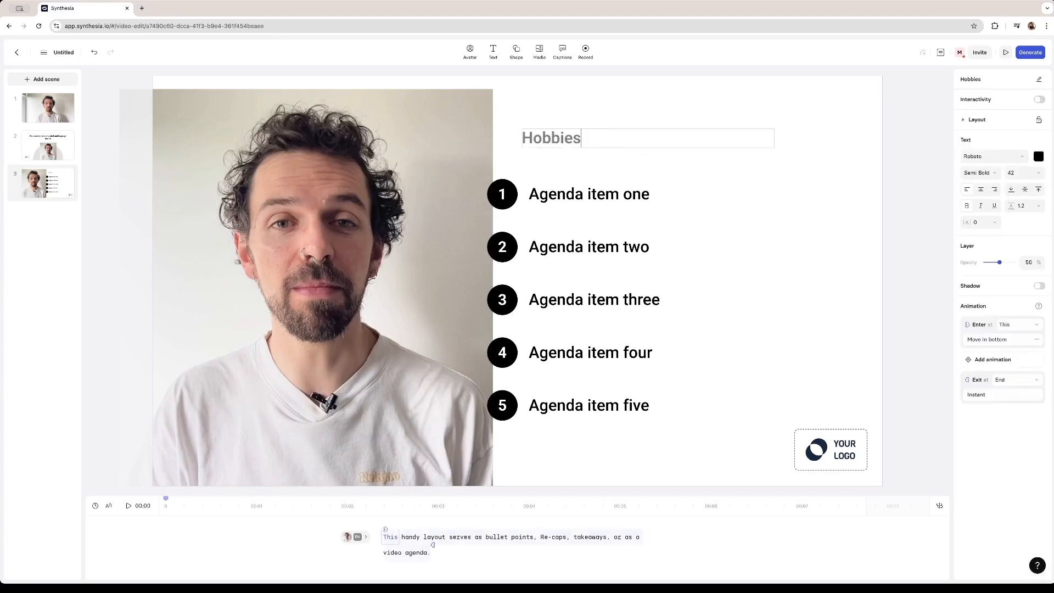
- Fill the five agenda items with "Ride my bike", "Cooking", "Going to the movies", "Visiting Museums" and "Petting my cats"
double_click(547, 193)
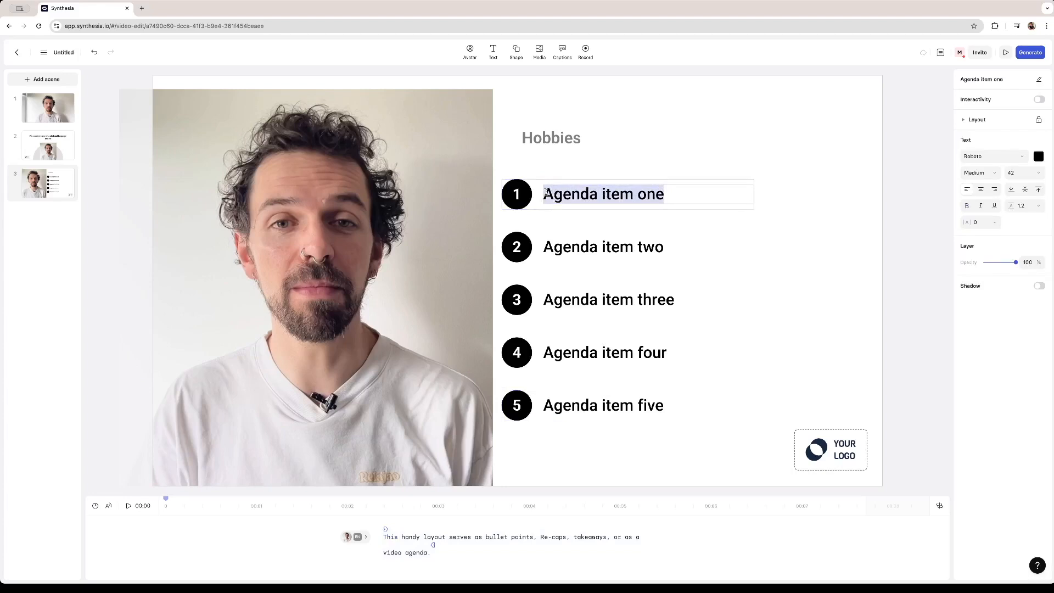
type("Ride my bike")
key("Tab")
type("Cookin")
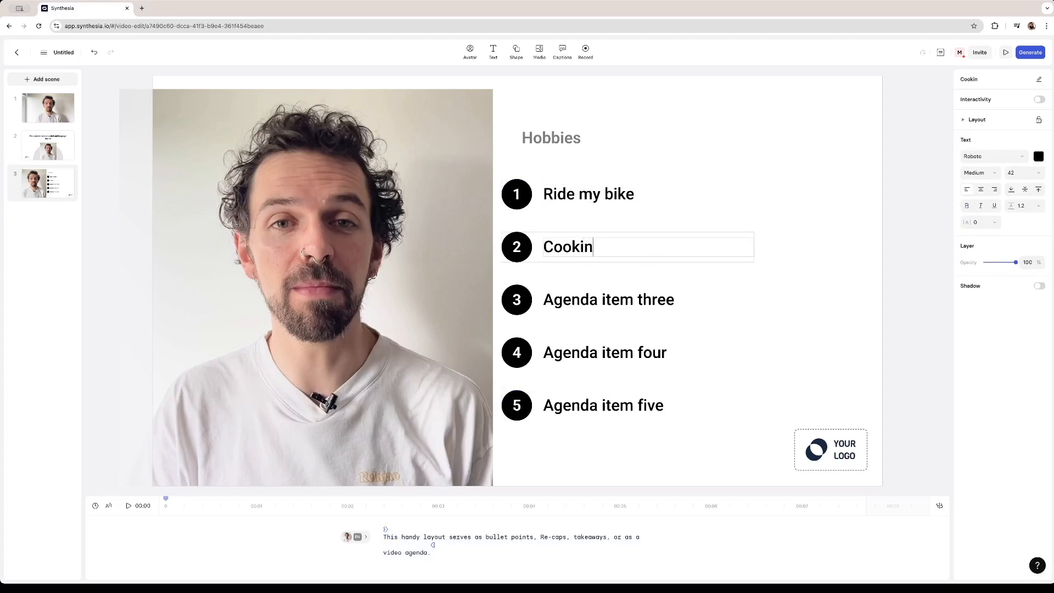
type("g")
key("Tab")
type("Going to the movi")
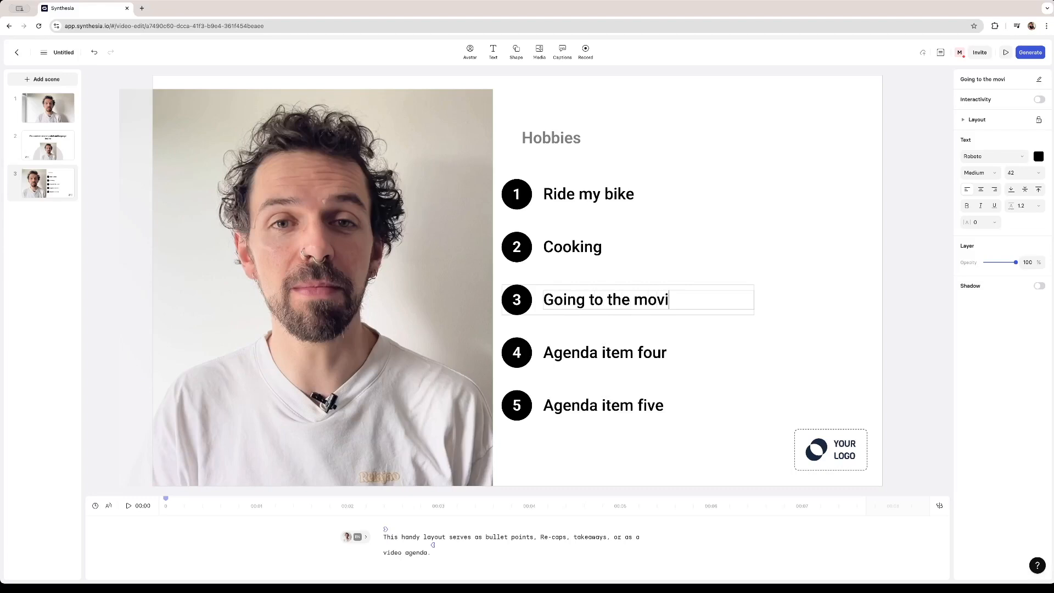
type("es")
key("Tab")
type("Visiting Museums")
key("Tab")
type("Petting")
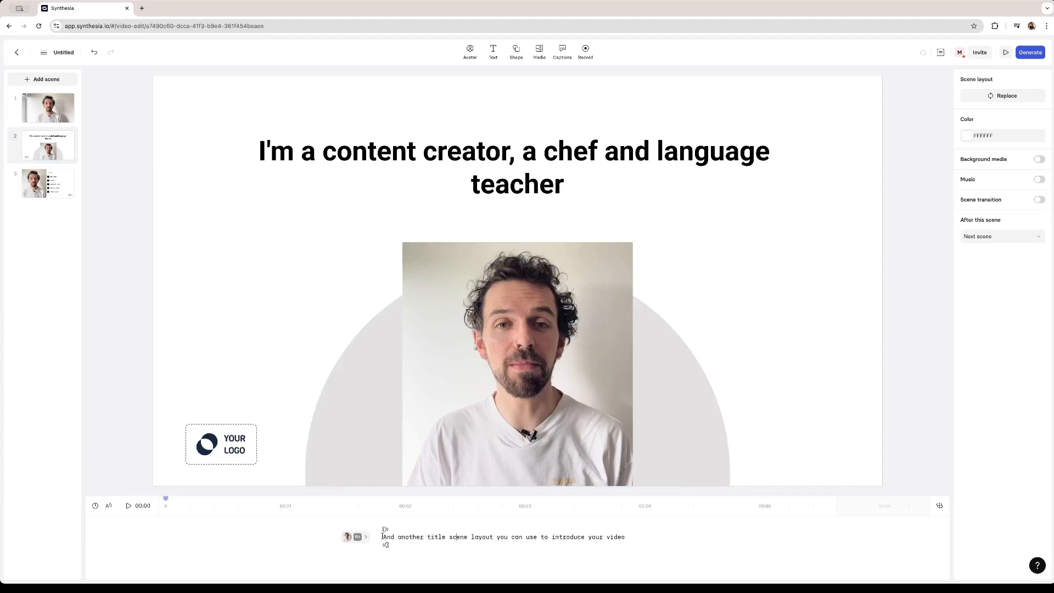
- Replace the second scene's placeholder script with "I'm a content creator and have been working as such for 8 years"
left_click_drag(383, 536, 626, 538)
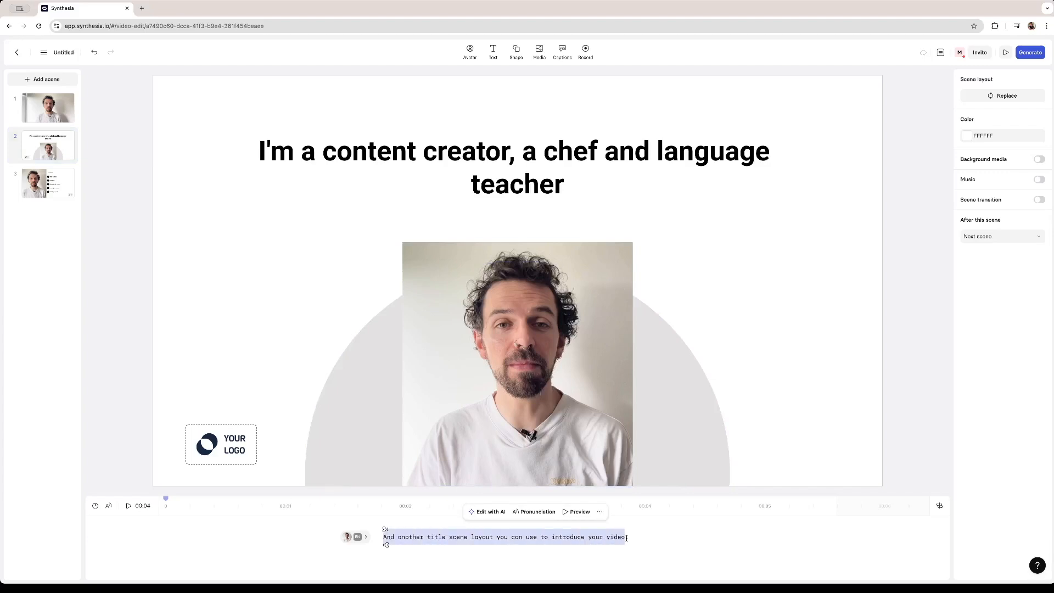
left_click(484, 511)
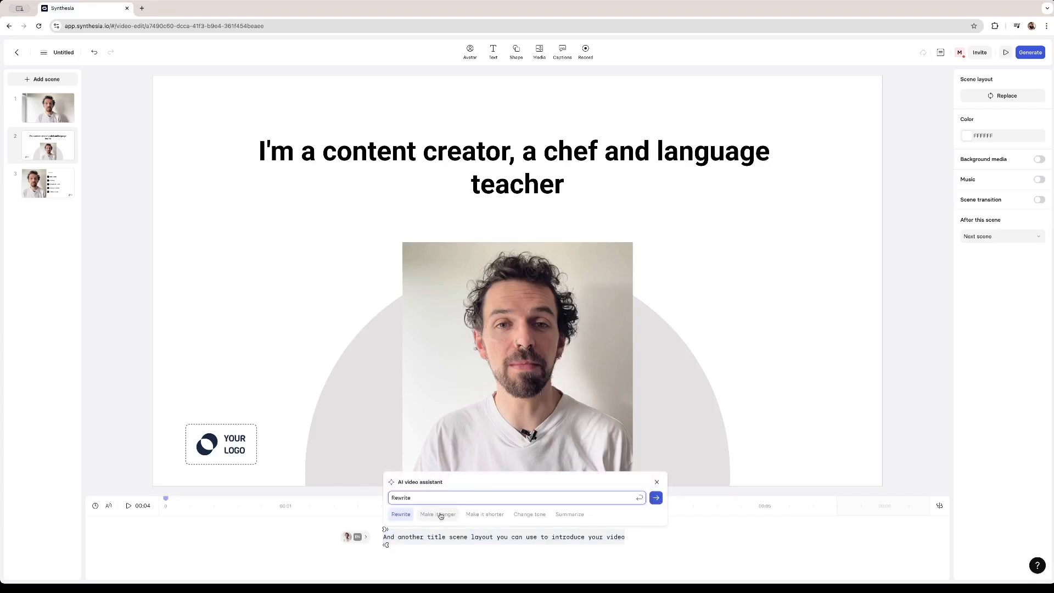
left_click(443, 515)
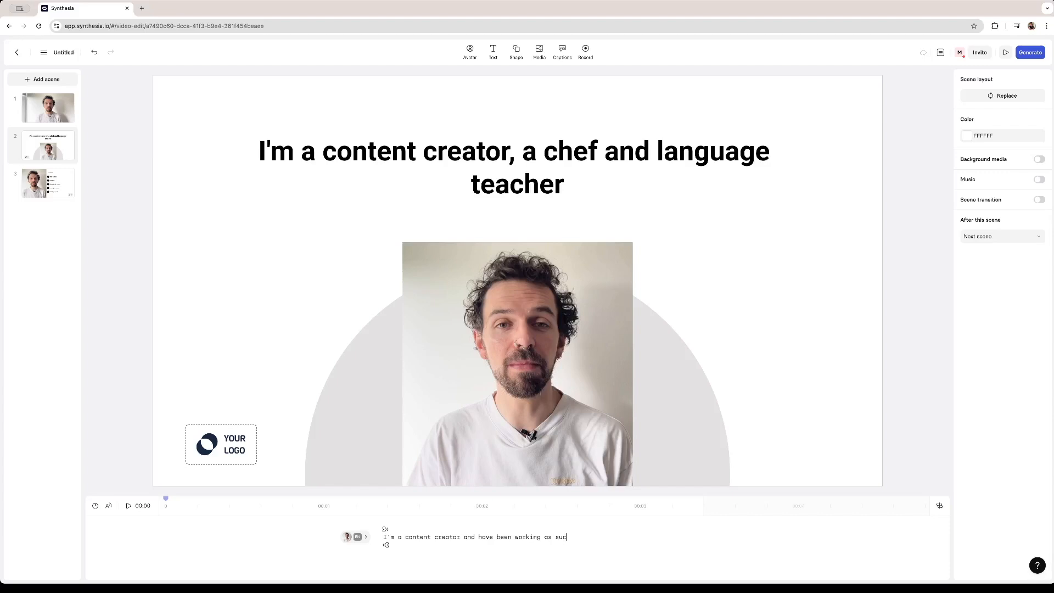
- Make the second scene's script longer with the AI video assistant and read through the rewritten text
triple_click(397, 538)
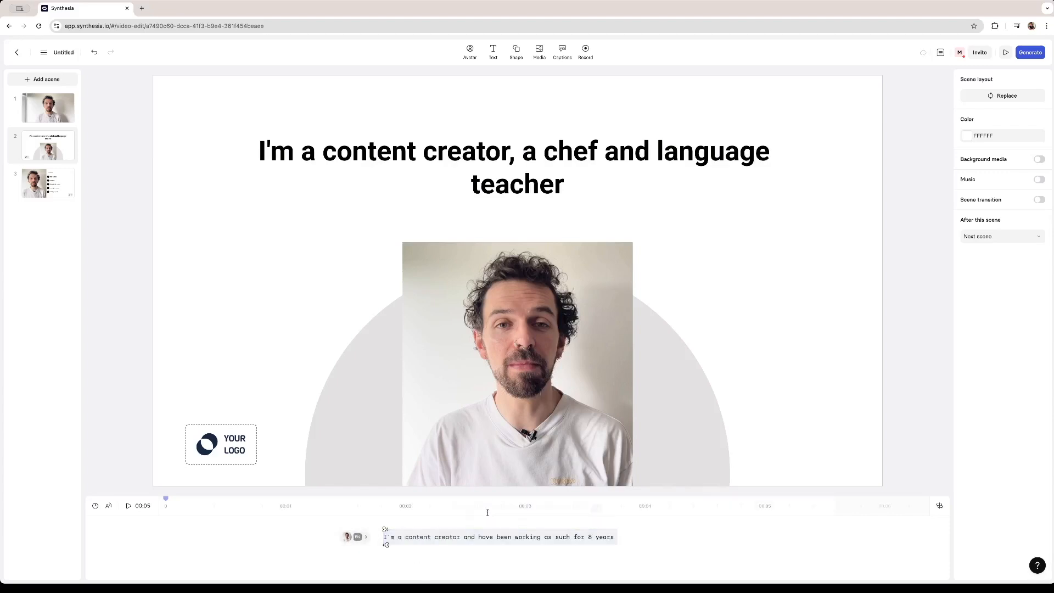
left_click(488, 514)
left_click(439, 514)
left_click(656, 498)
left_click(645, 477)
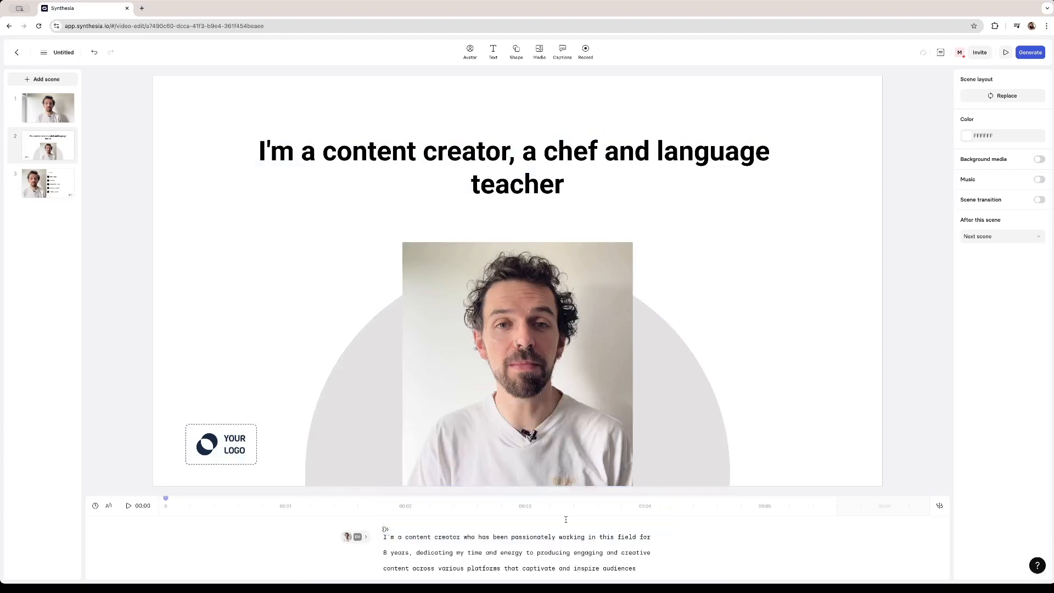
scroll(561, 544, "up", 2)
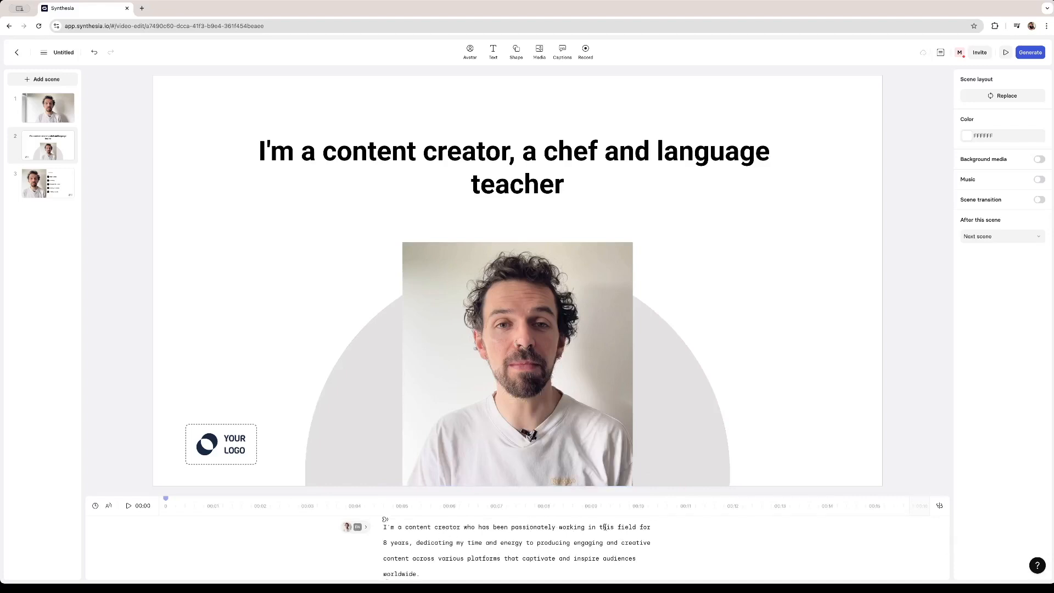
scroll(447, 535, "down", 1)
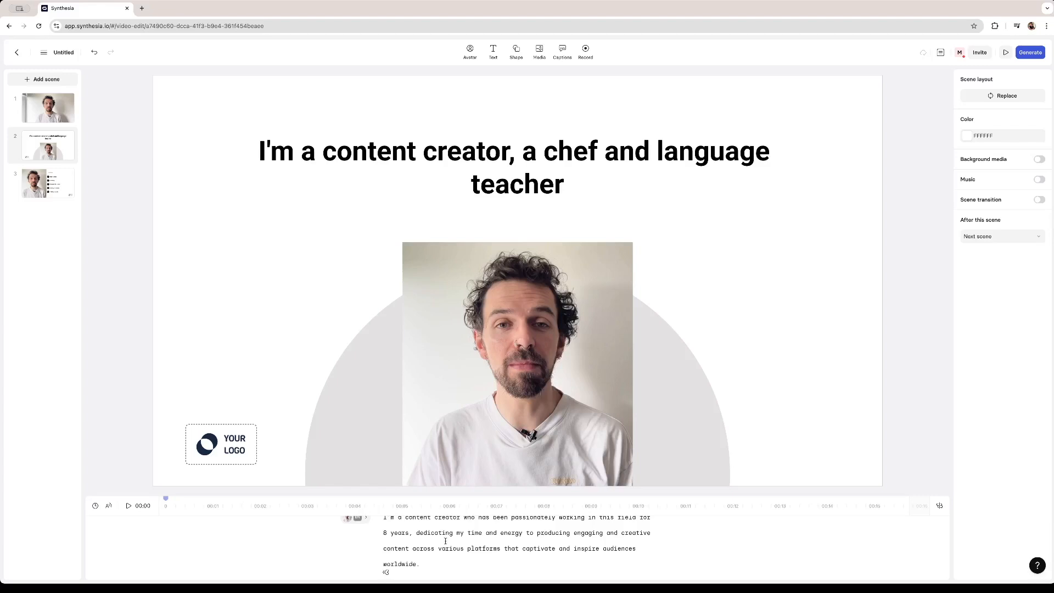
scroll(417, 546, "down", 1)
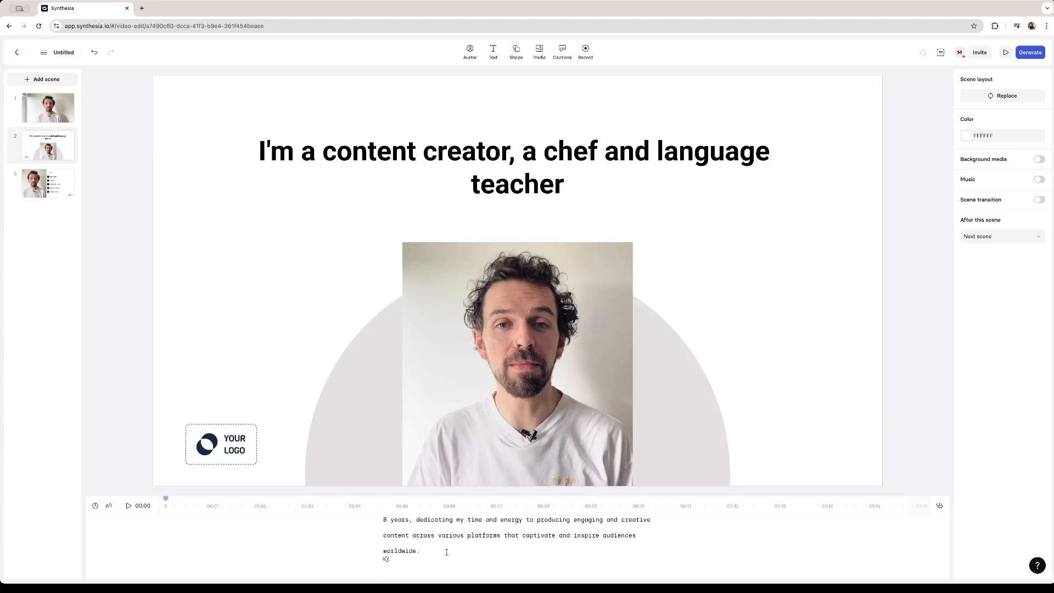
scroll(446, 552, "up", 2)
- Rewrite the third scene's script as "This are some of my hobbies."
left_click(48, 183)
left_click(434, 558)
key("BackSpace")
key("BackSpace")
key("BackSpace")
key("BackSpace")
key("BackSpace")
key("BackSpace")
key("BackSpace")
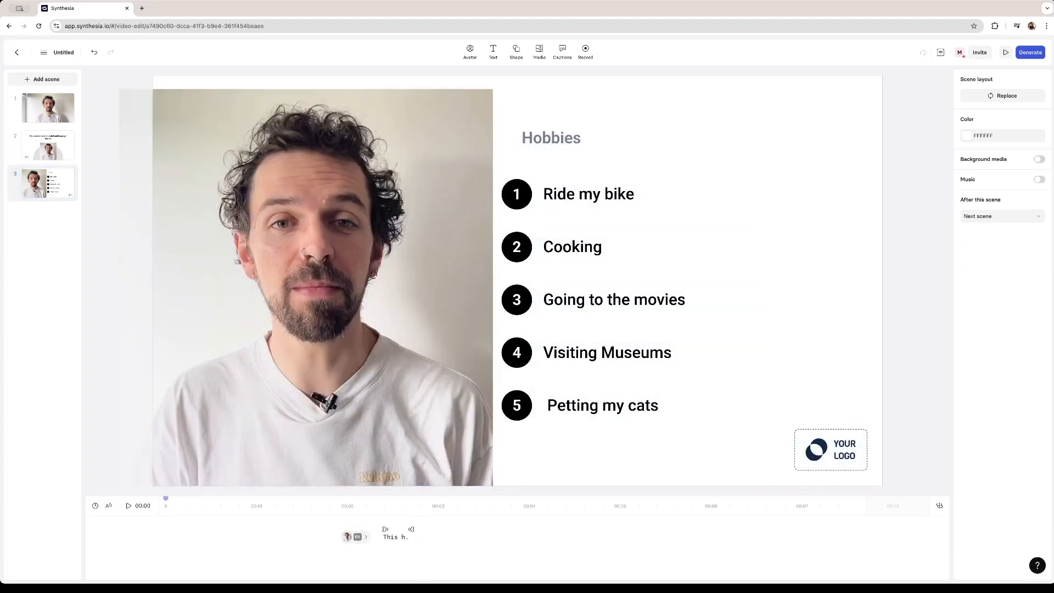
type("are some of my hobbies")
- Change the tone of the hobbies script to Professional with the AI video assistant
left_click_drag(385, 537, 486, 537)
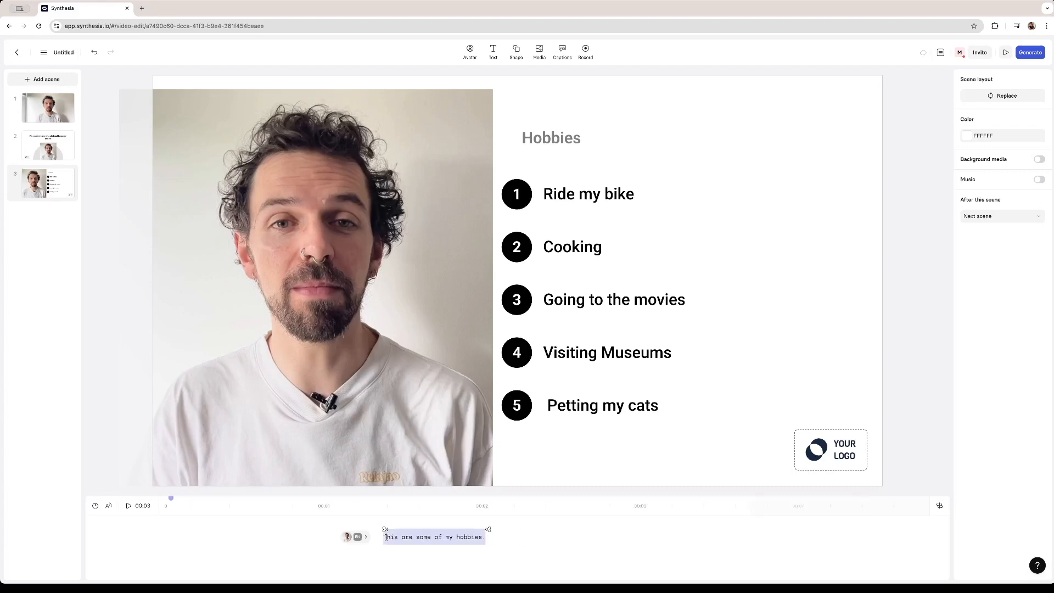
left_click(497, 512)
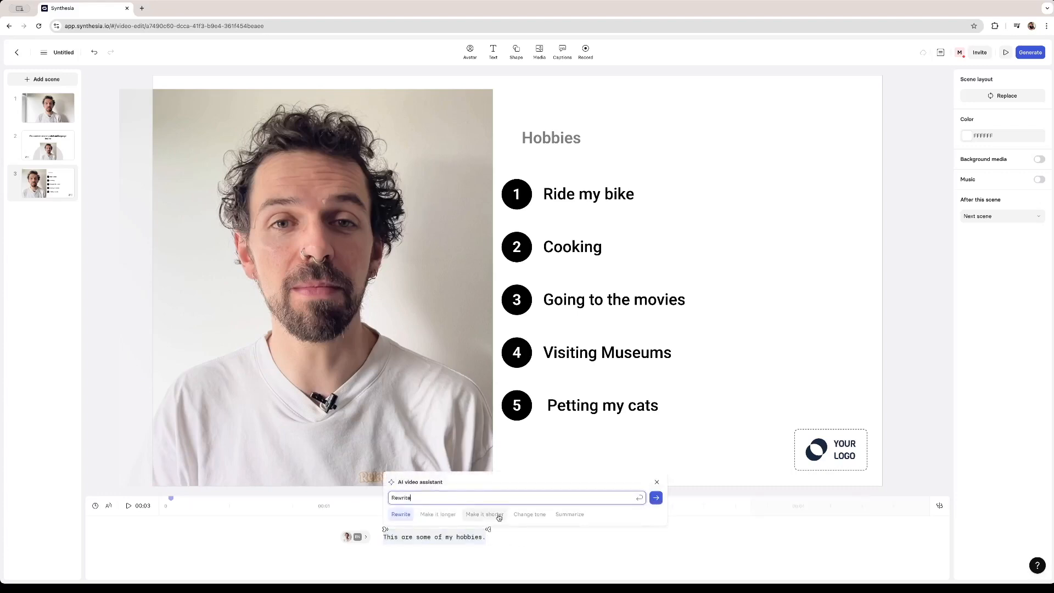
left_click(529, 515)
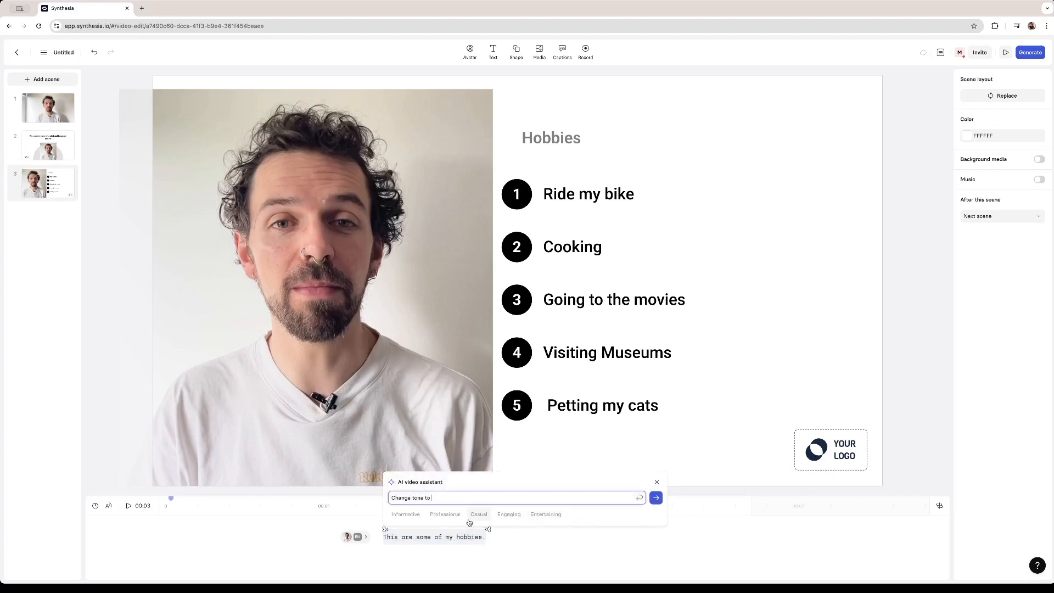
left_click(445, 515)
left_click(656, 498)
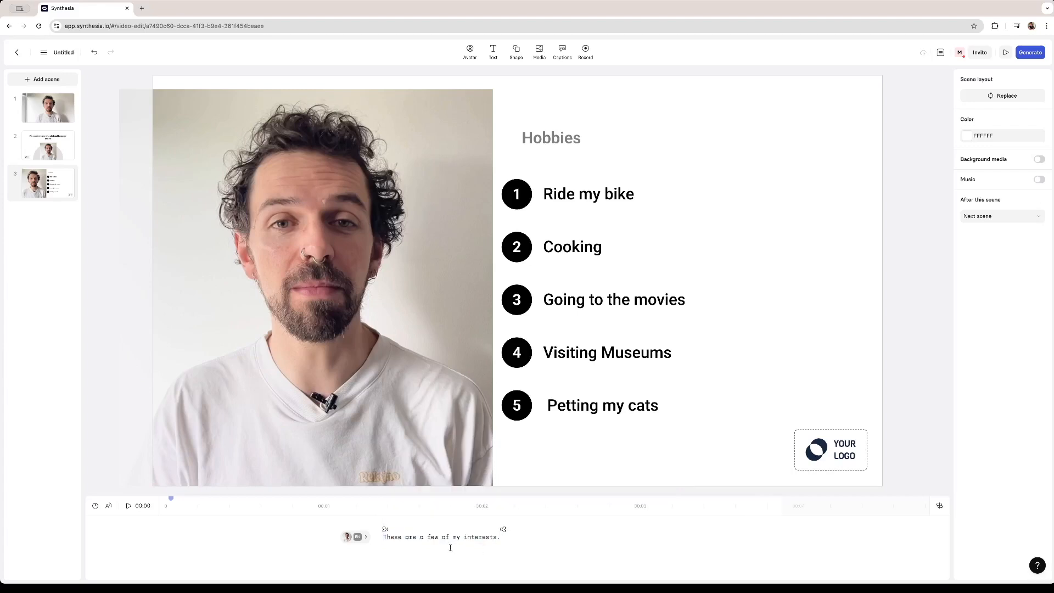
- Make the third scene's script longer with the AI video assistant
triple_click(479, 539)
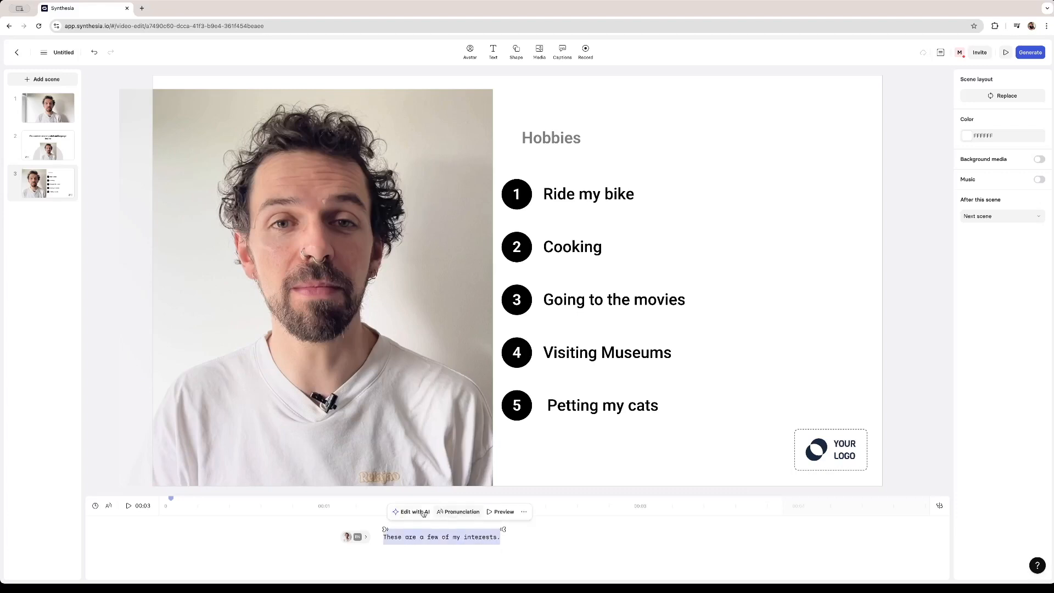
left_click(438, 511)
left_click(437, 514)
left_click(655, 498)
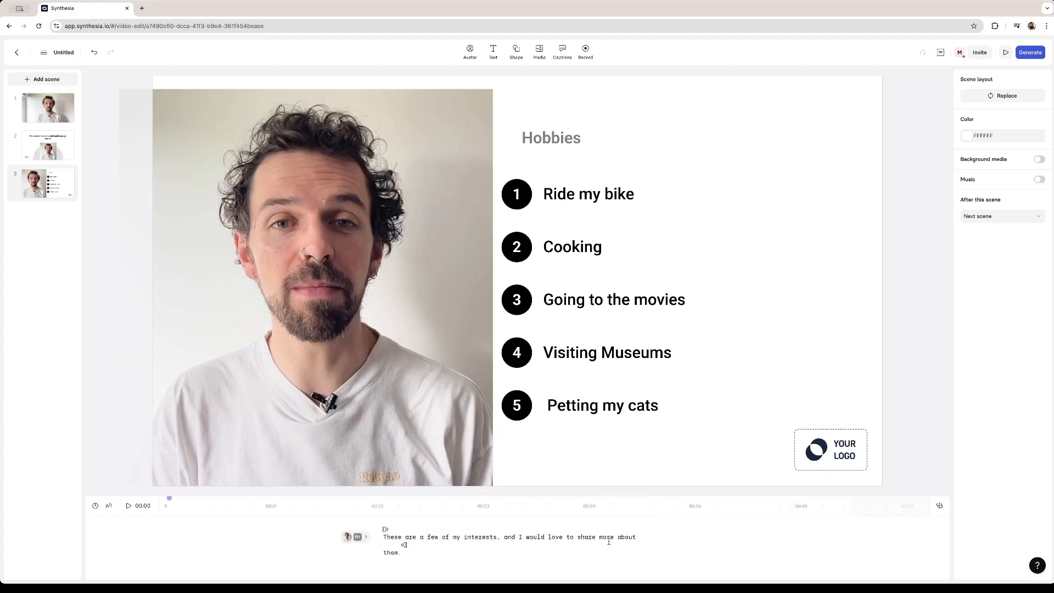
- Add a fourth scene using the layout with a large avatar beside three metrics: 5x, 126% and 36s
left_click(43, 79)
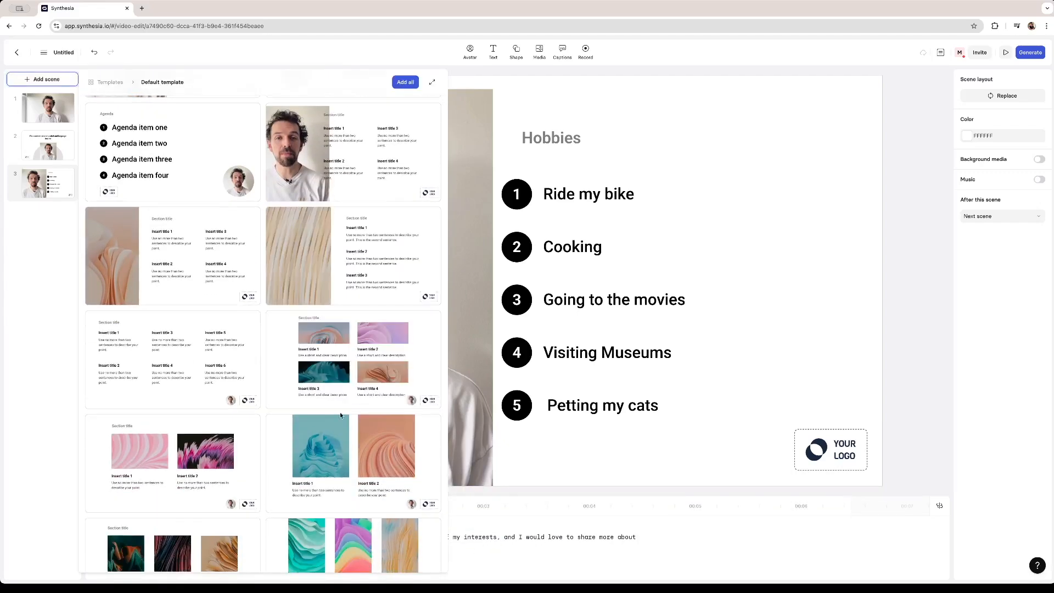
scroll(359, 443, "down", 5)
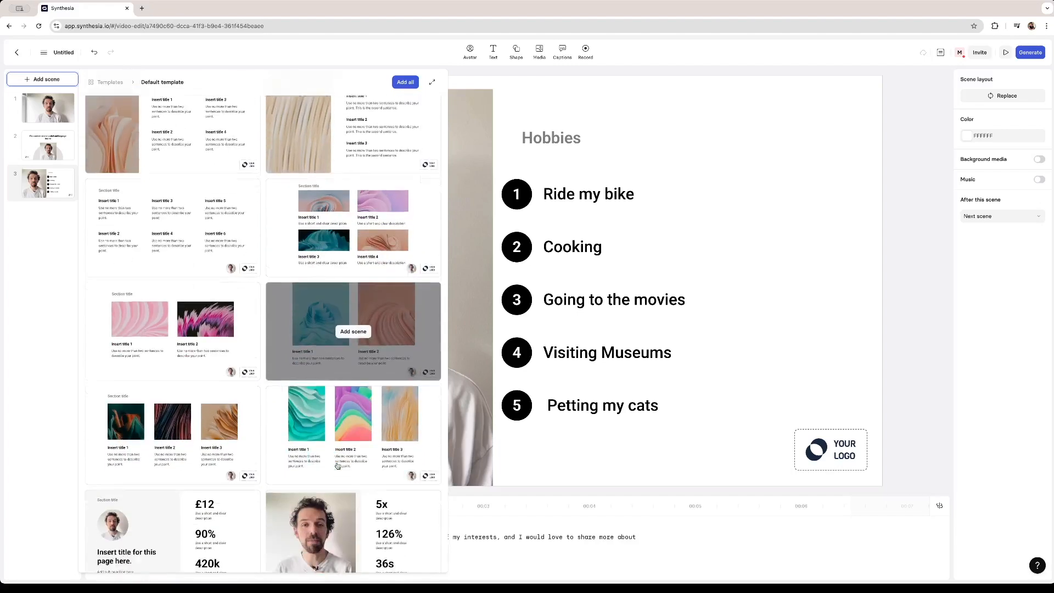
left_click(354, 442)
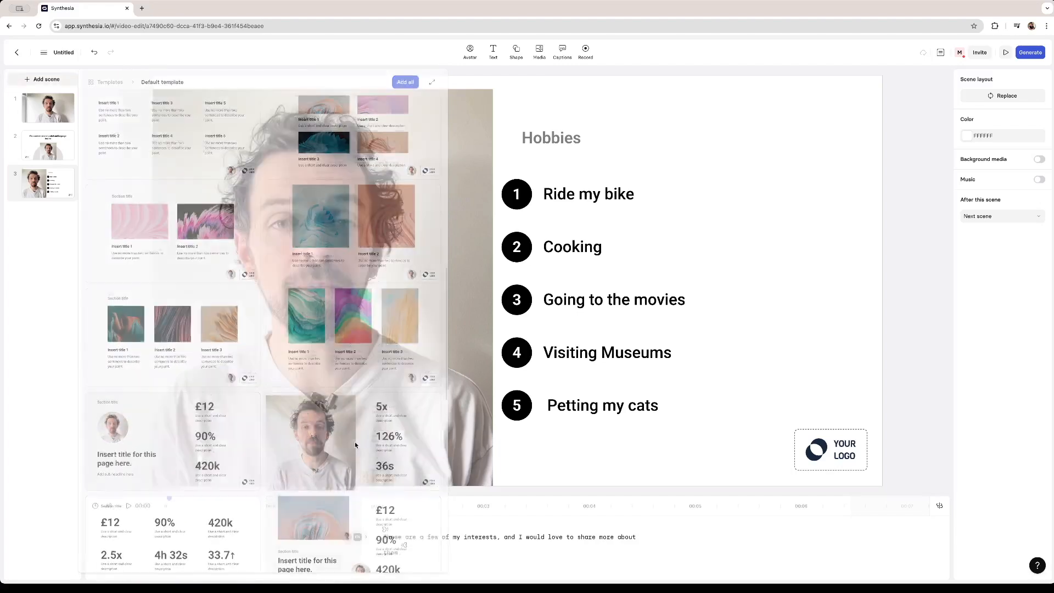
- Replace the fourth scene's script with "Here are some of my metrics on my social media accounts"
triple_click(530, 550)
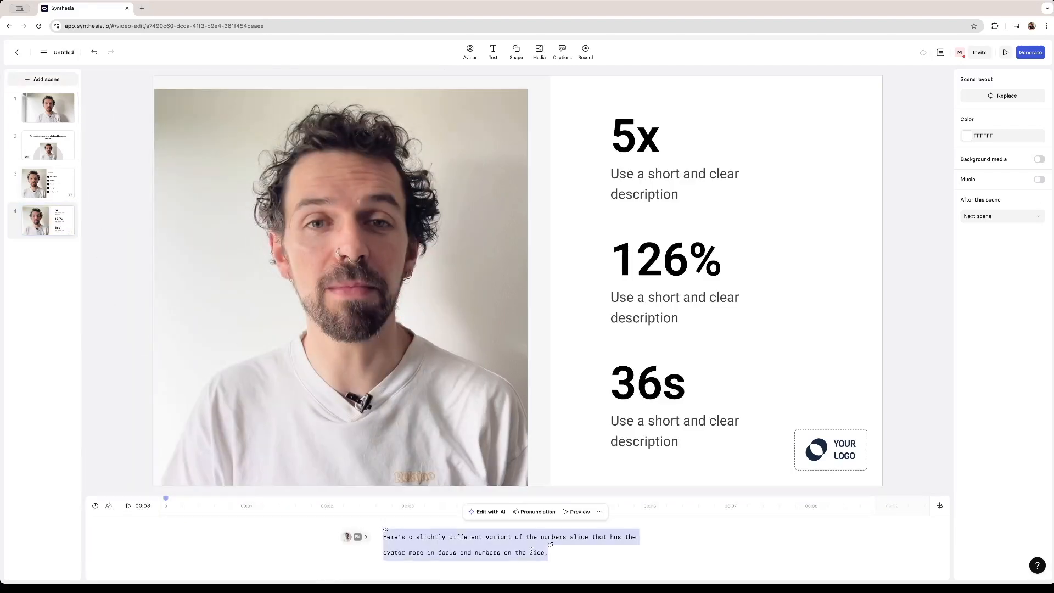
type("Here")
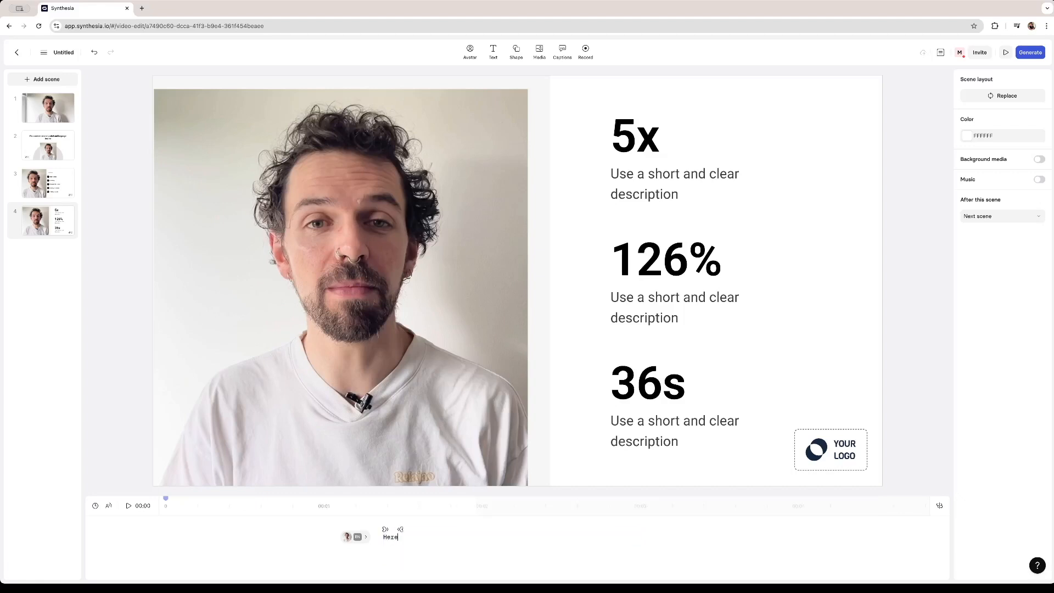
type(" are some of my metrics on my social media acco")
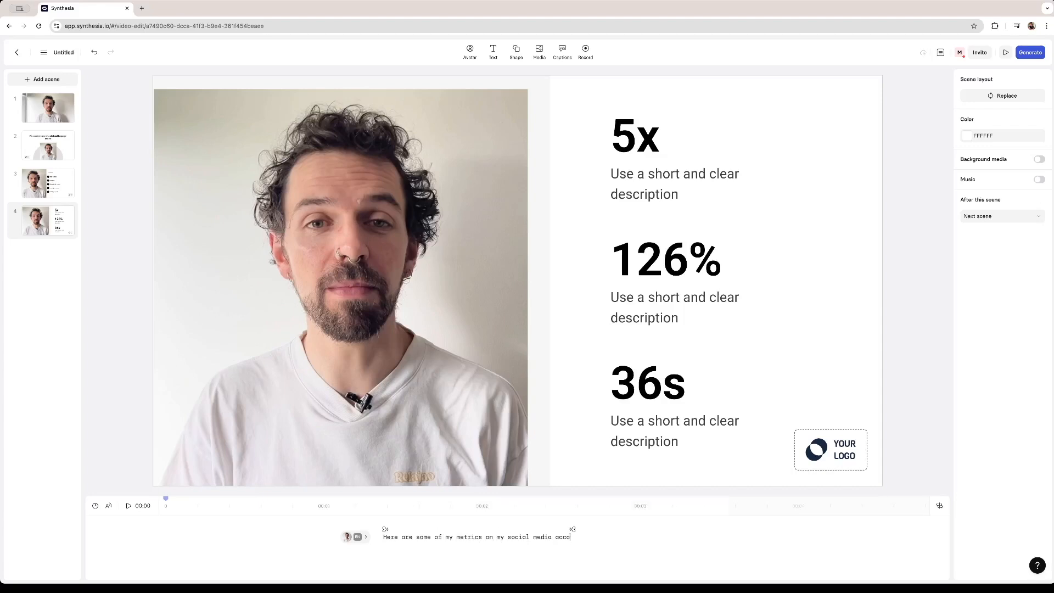
type("unts")
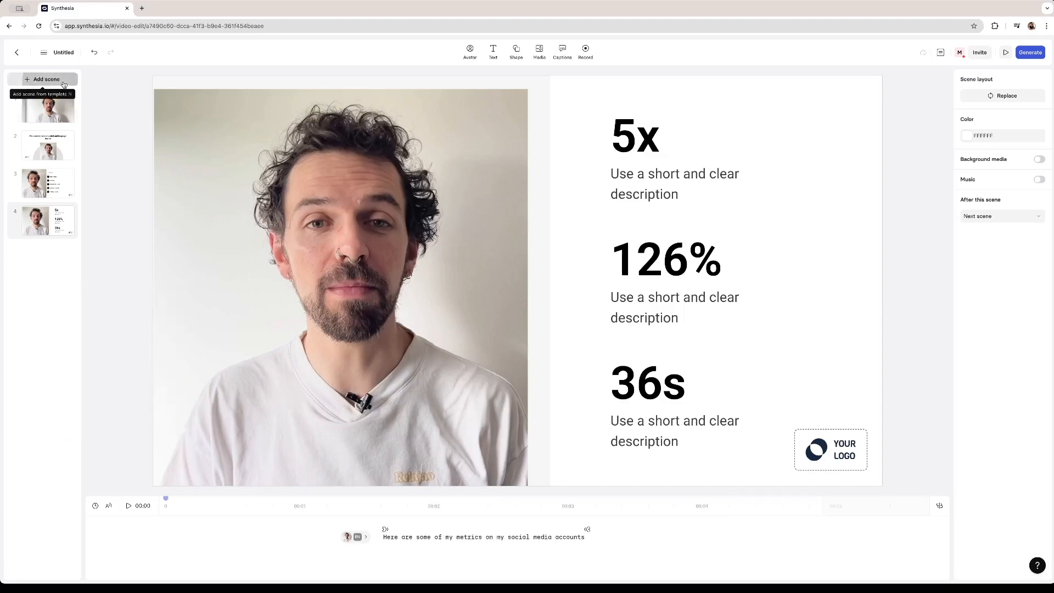
- Add a fifth quote-layout scene with the script "I hope I'll get to know all of you and I'm very excited to start working with this amazing team"
left_click(59, 81)
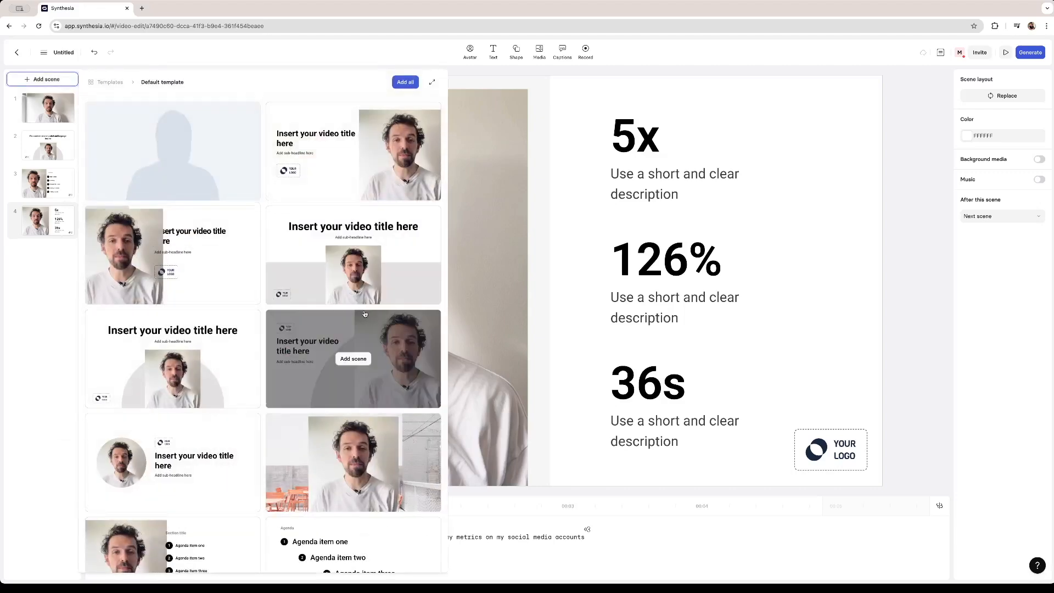
left_click(352, 360)
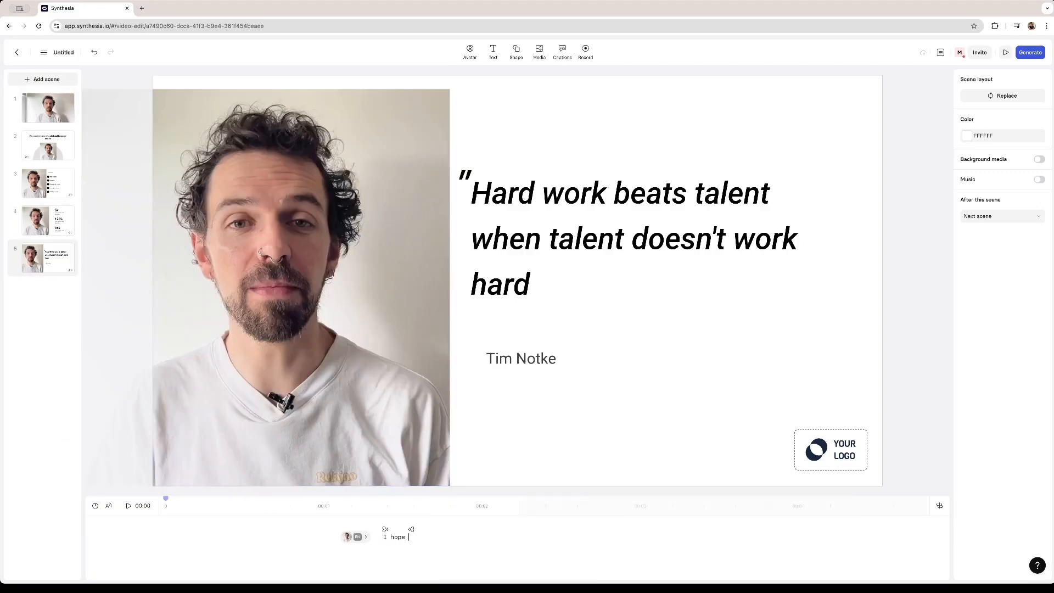
type("I'll get to know all of you and I'm very excited to o")
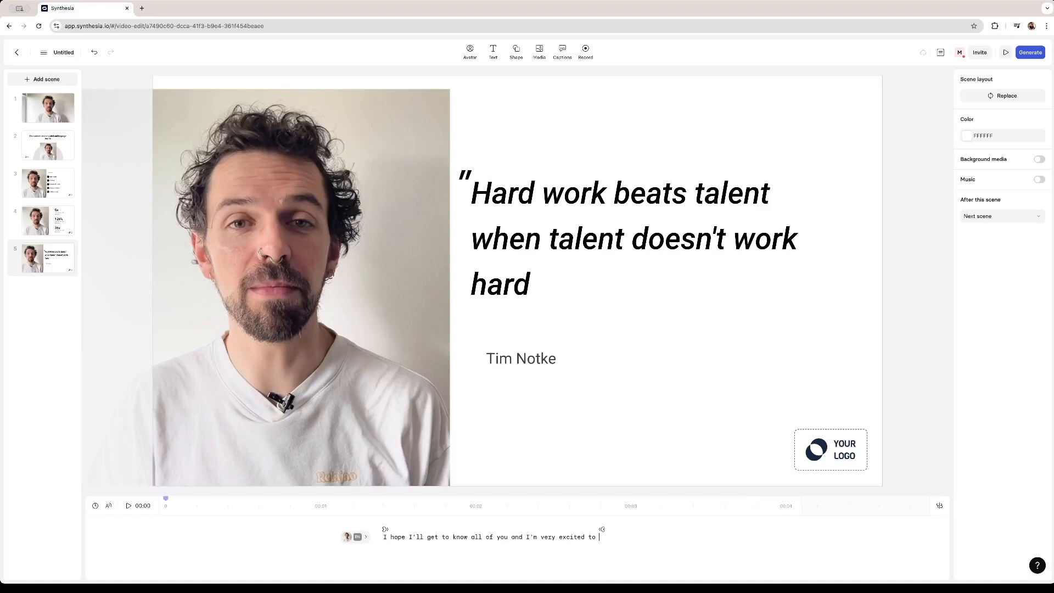
type("to")
type("rt working with this amazing tea")
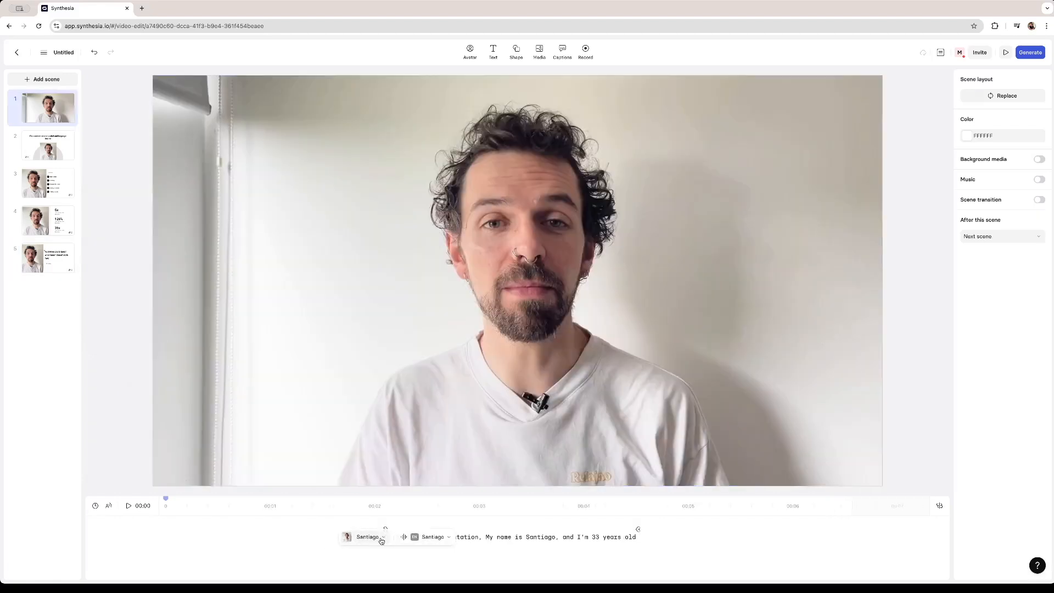
- Preview the avatar's own voice in the first scene and browse the alternative English voices
left_click(382, 538)
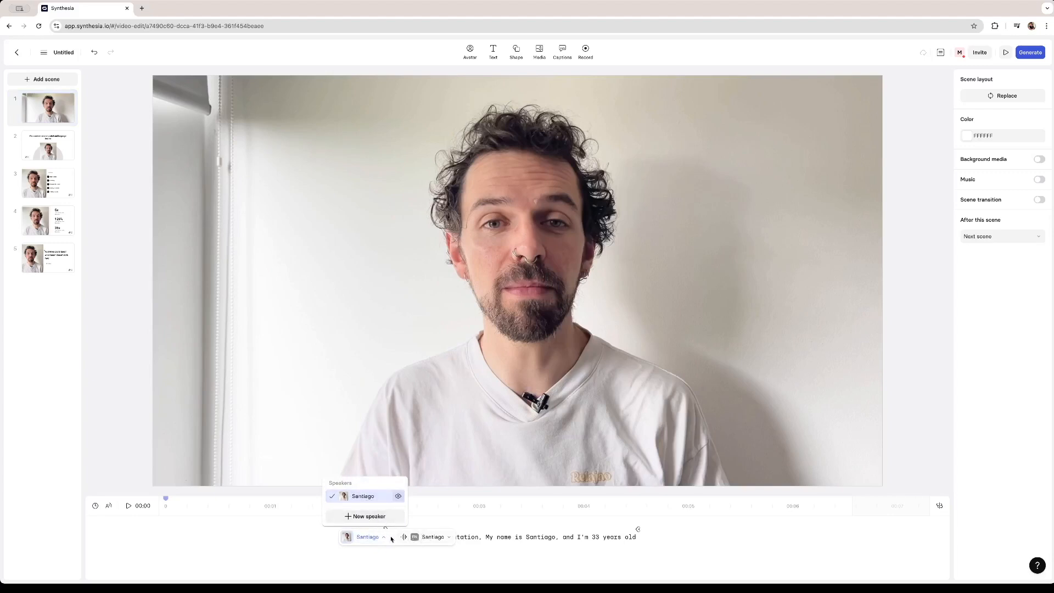
left_click(426, 537)
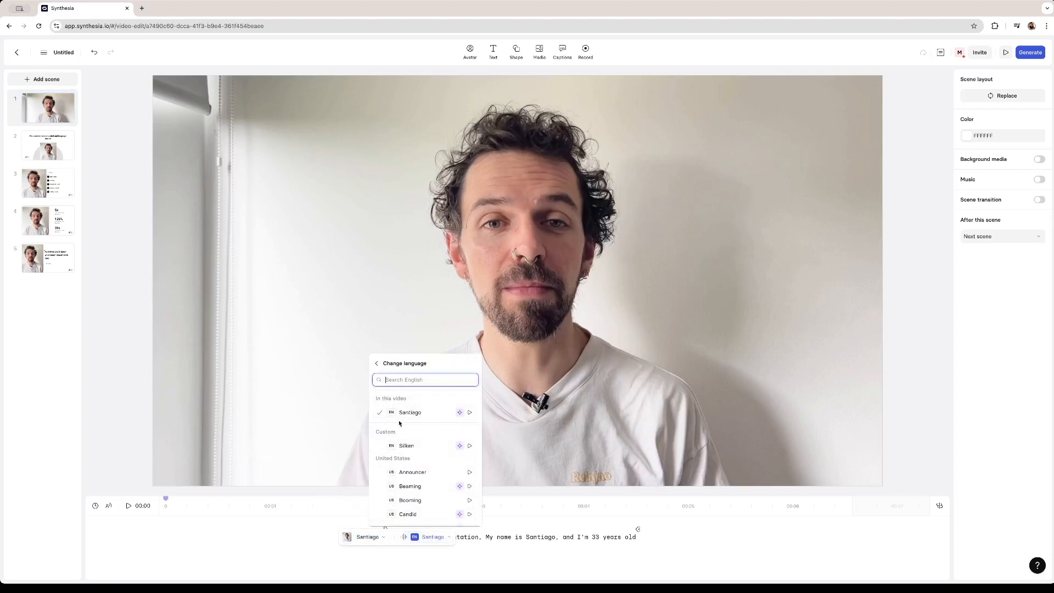
left_click(470, 414)
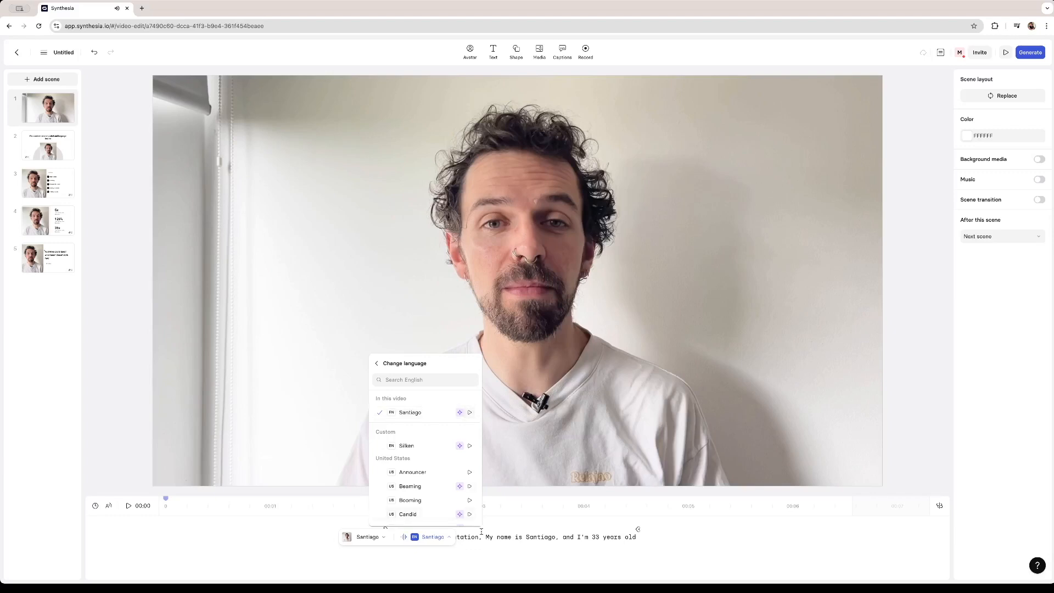
left_click(461, 547)
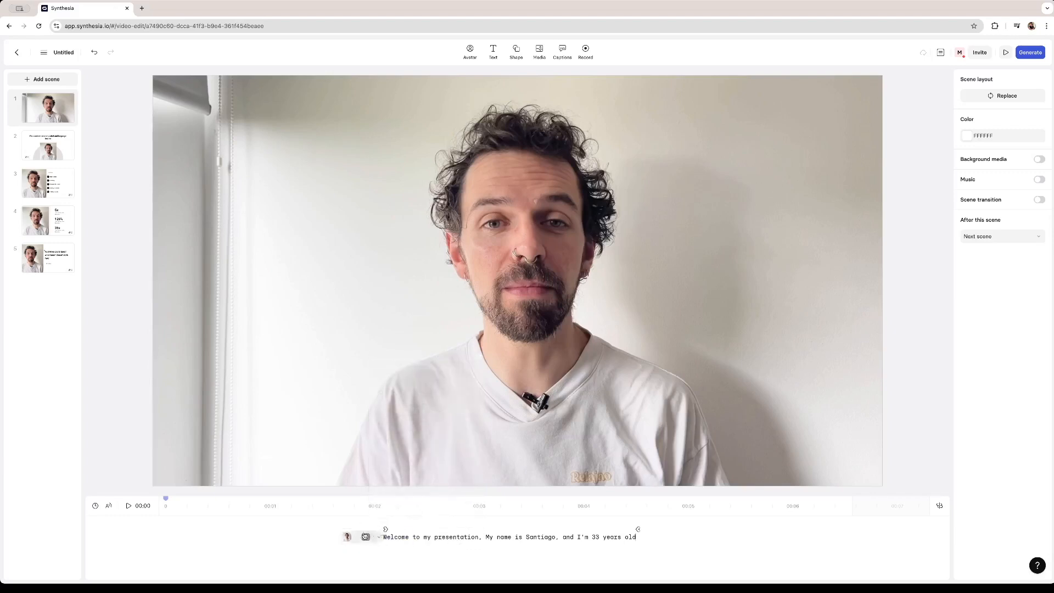
left_click(421, 541)
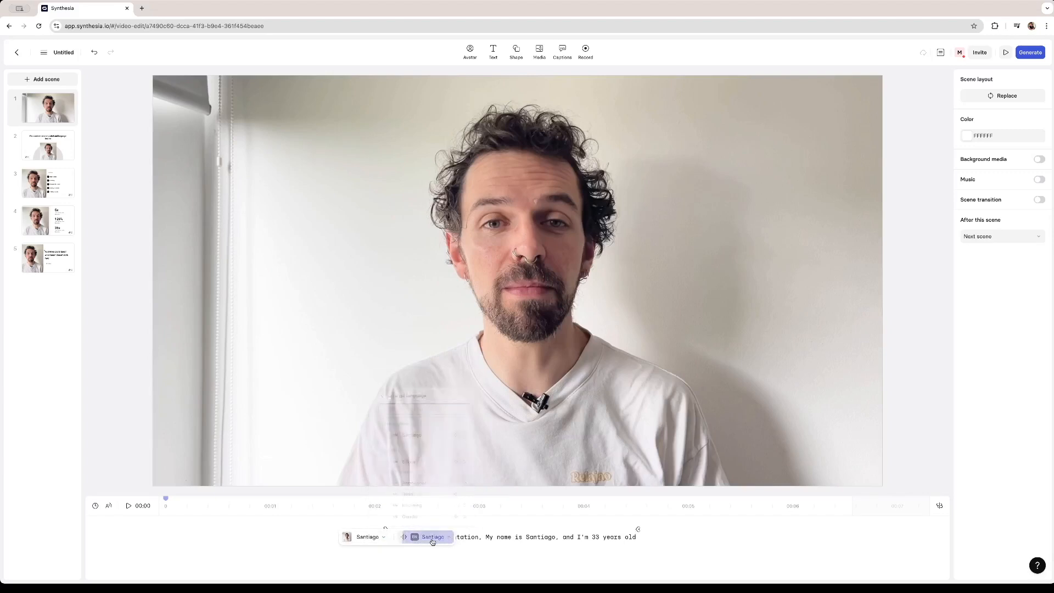
scroll(417, 468, "down", 3)
scroll(417, 467, "down", 3)
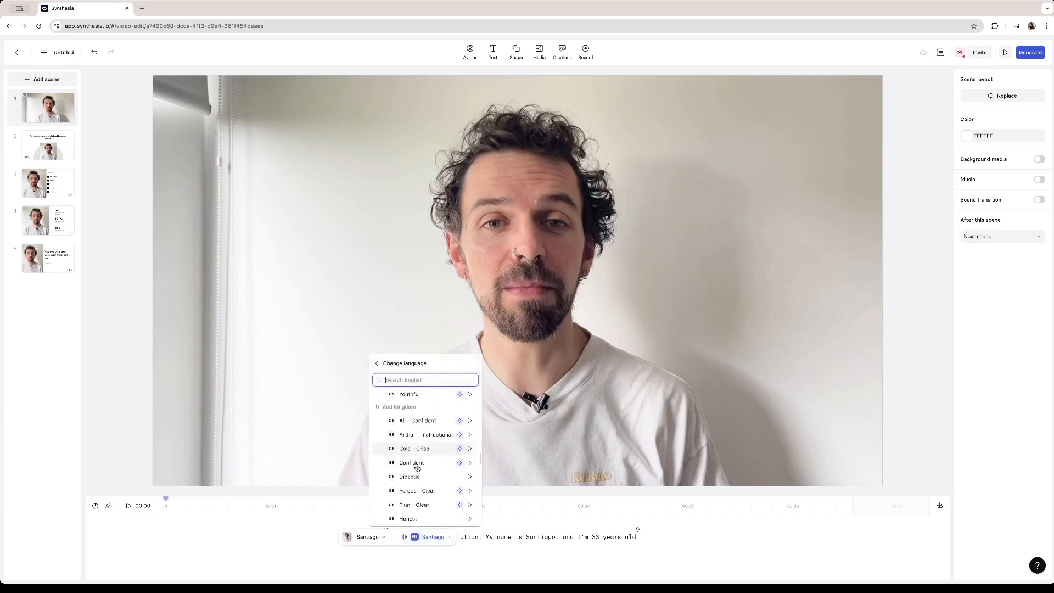
scroll(418, 467, "up", 6)
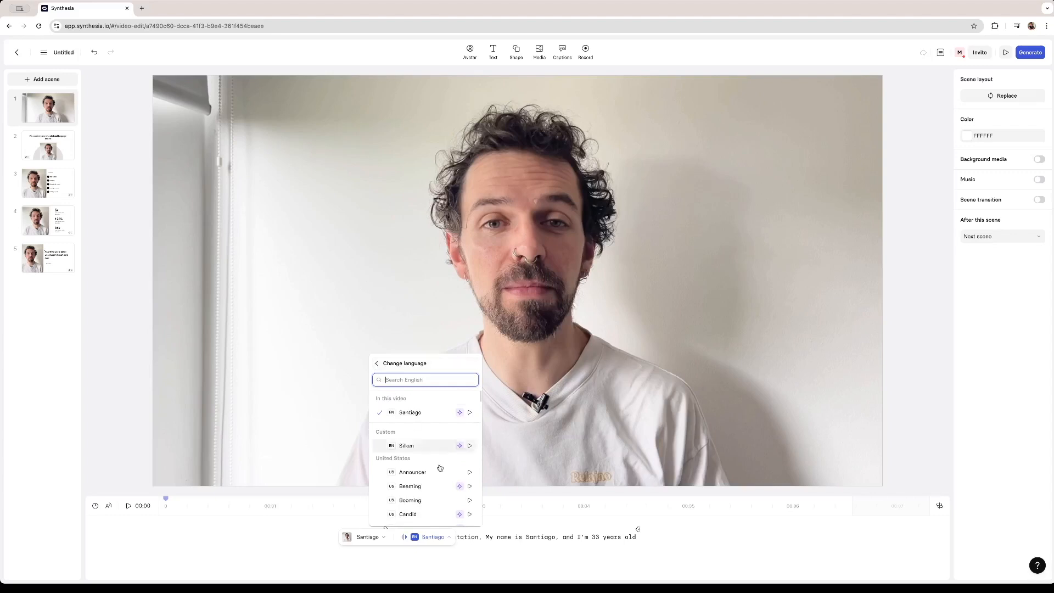
left_click(478, 540)
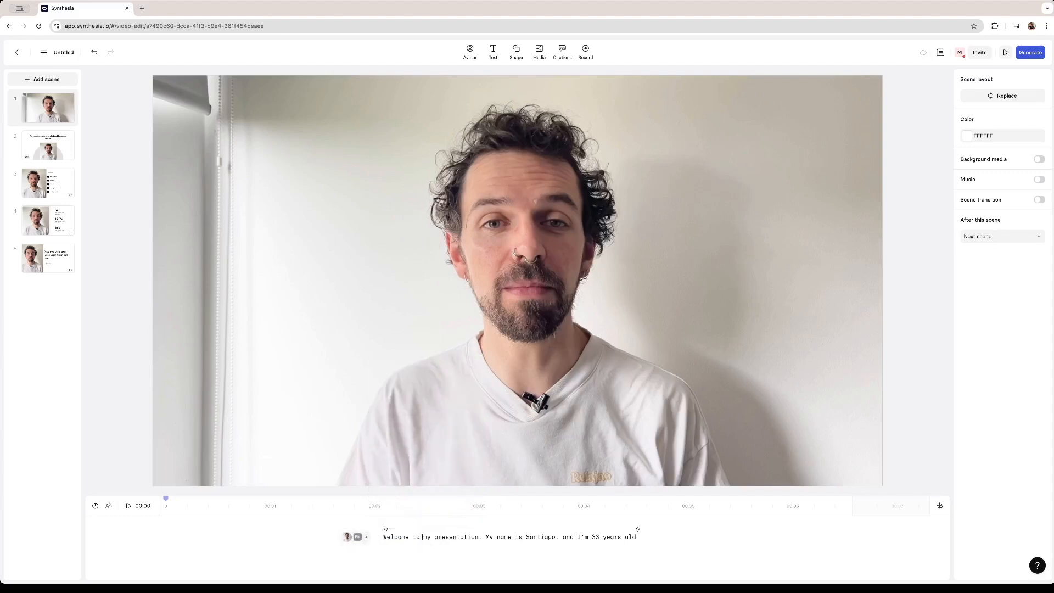
- Examine the list of languages available for the first scene's voice
left_click(425, 540)
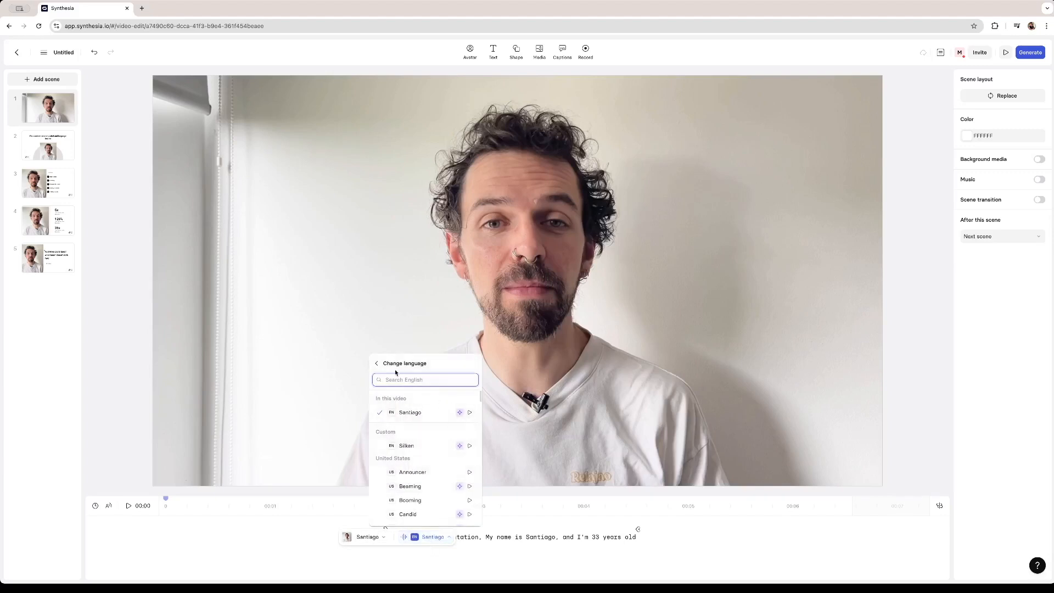
left_click(551, 537)
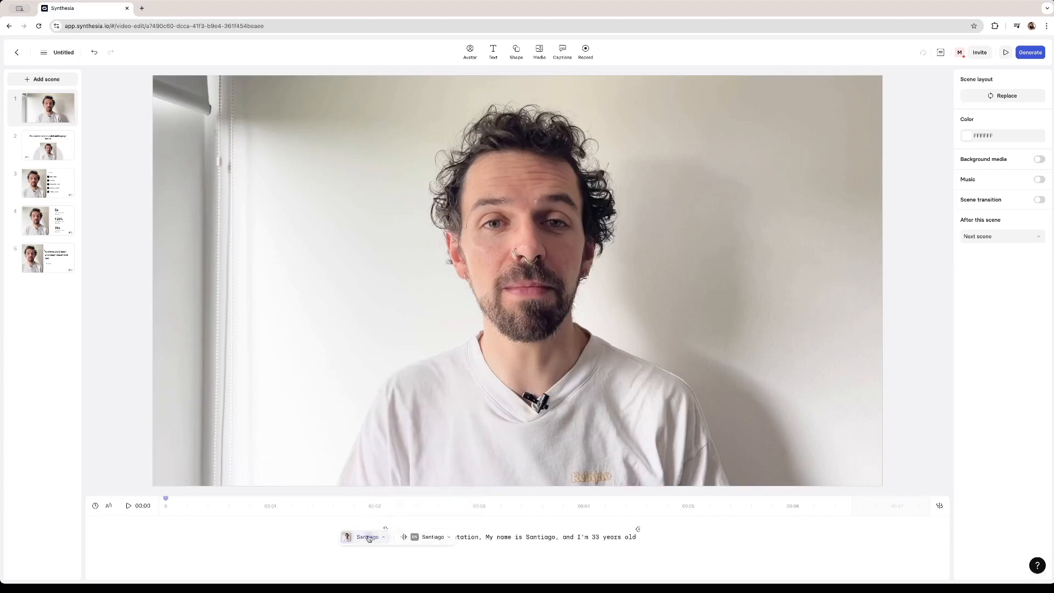
left_click(428, 537)
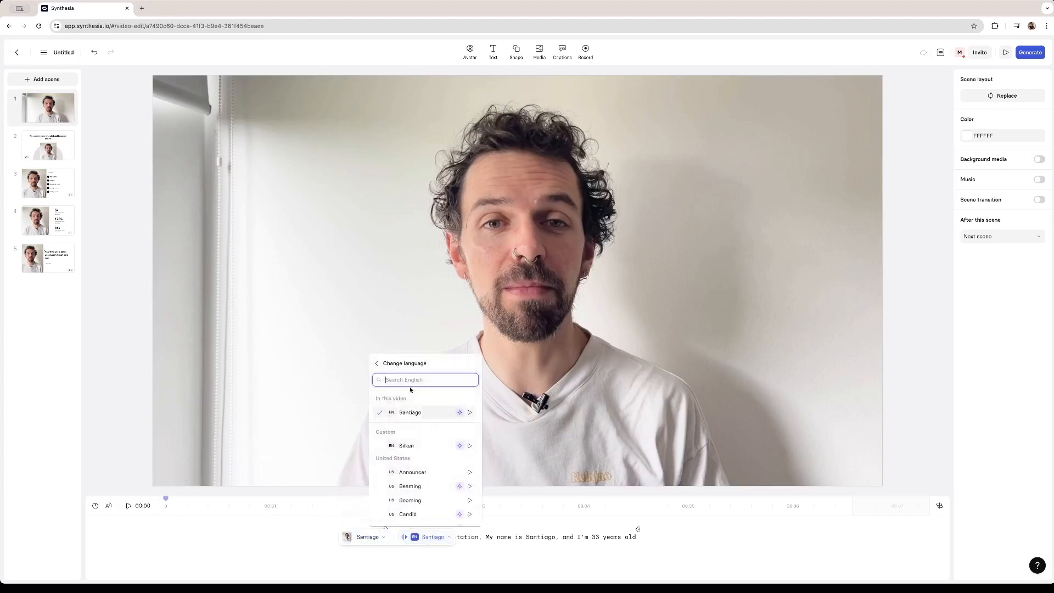
left_click(377, 364)
scroll(429, 456, "down", 10)
scroll(429, 456, "down", 5)
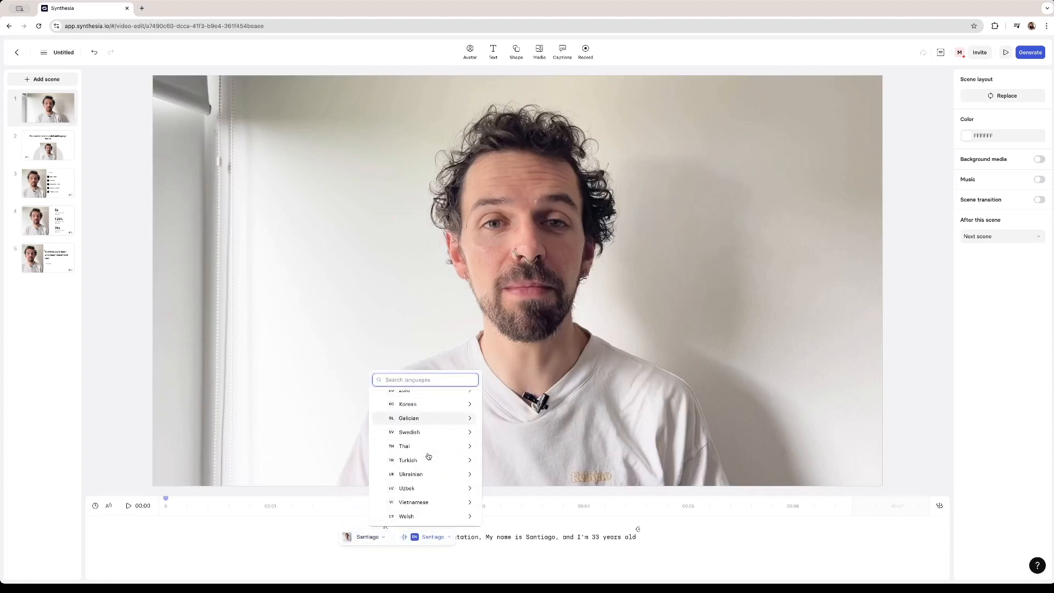
scroll(428, 456, "up", 15)
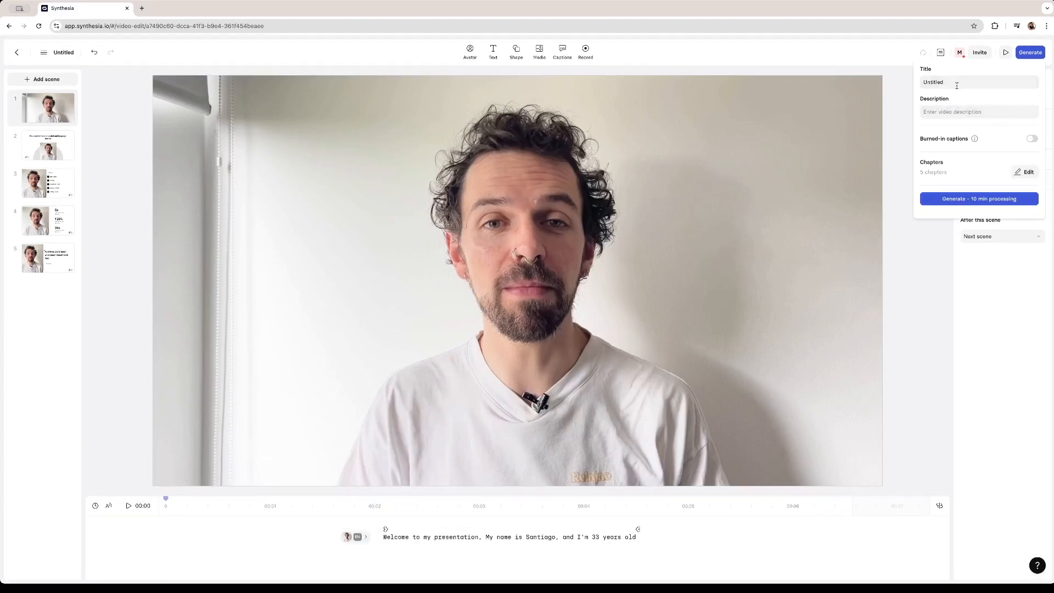
- Generate the video with the title "Presentation" and burned-in captions turned on
left_click_drag(957, 84, 842, 78)
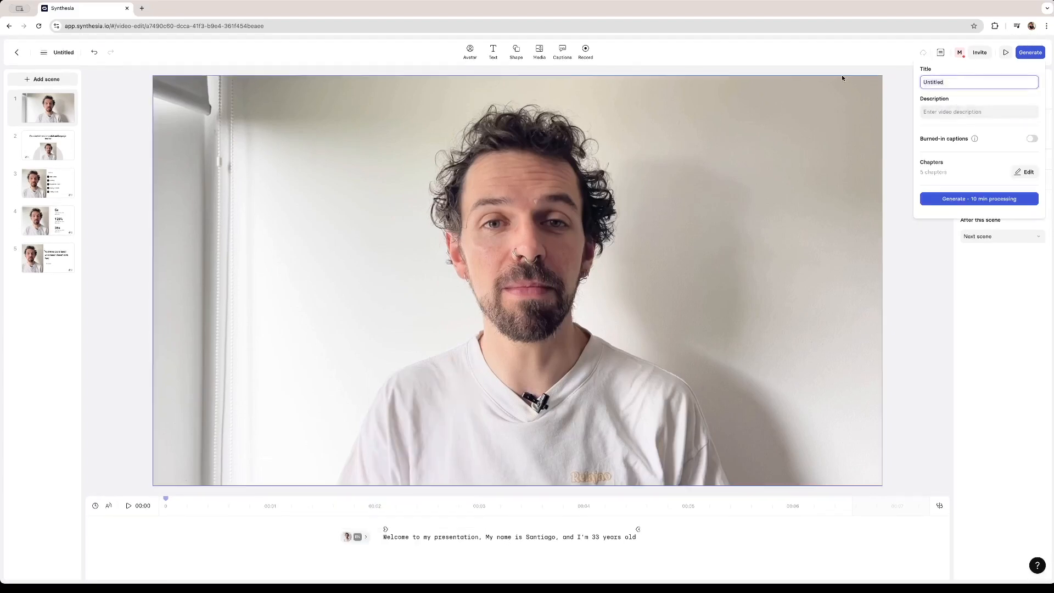
type("Presentation")
left_click(967, 147)
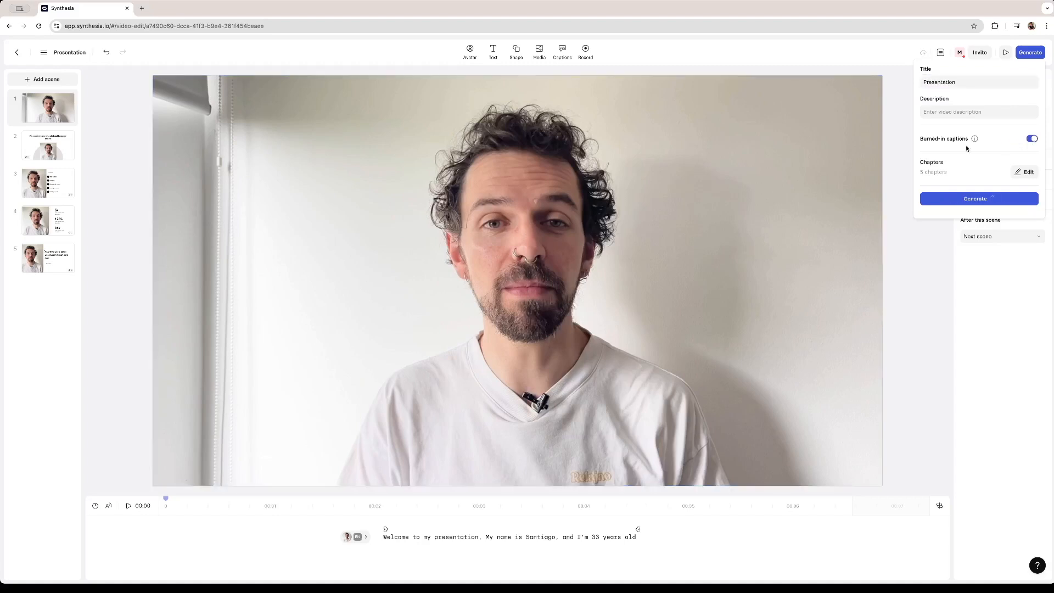
left_click(975, 199)
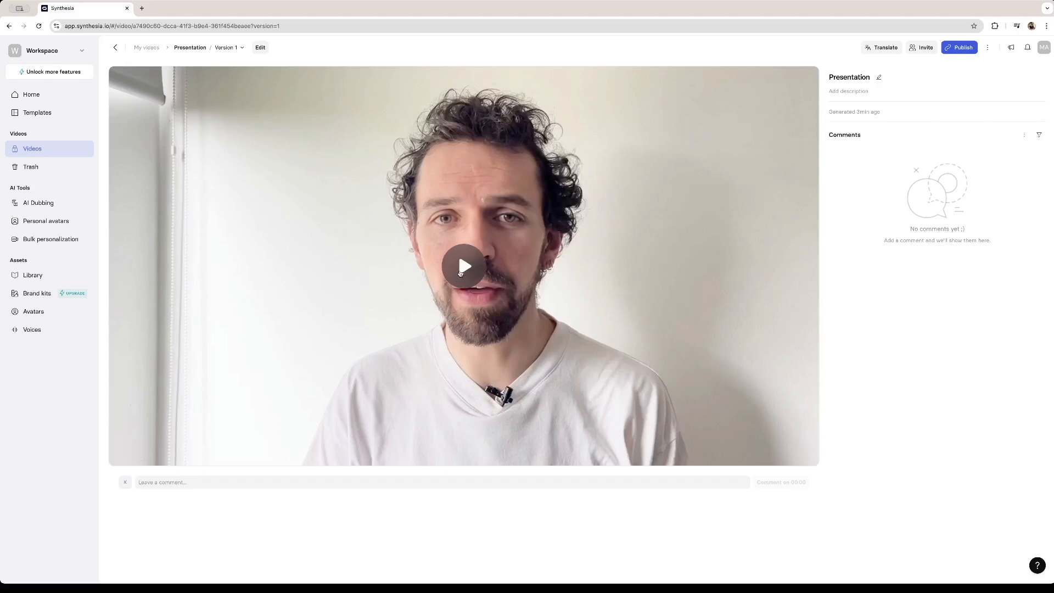
- Play the generated video and review the avatar's delivery and captions at several points across its scenes
left_click(463, 266)
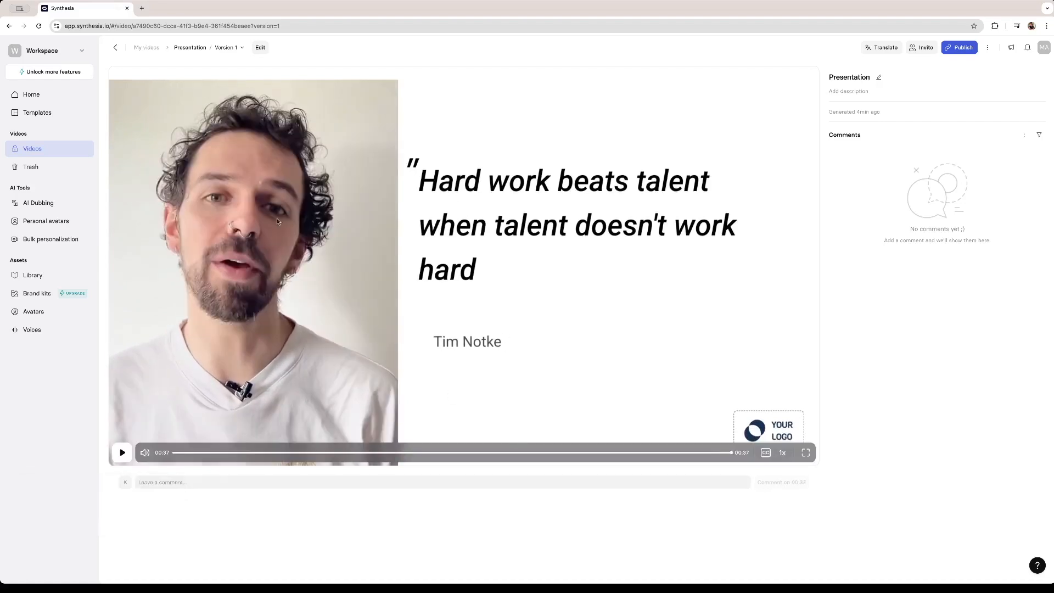
left_click(336, 453)
left_click(240, 452)
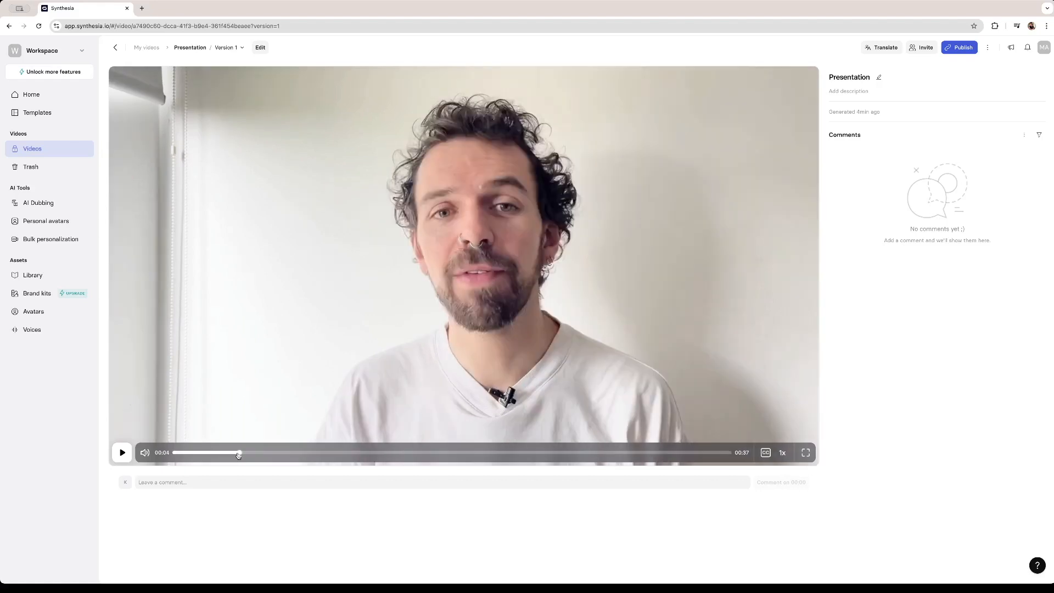
left_click(269, 454)
left_click(313, 453)
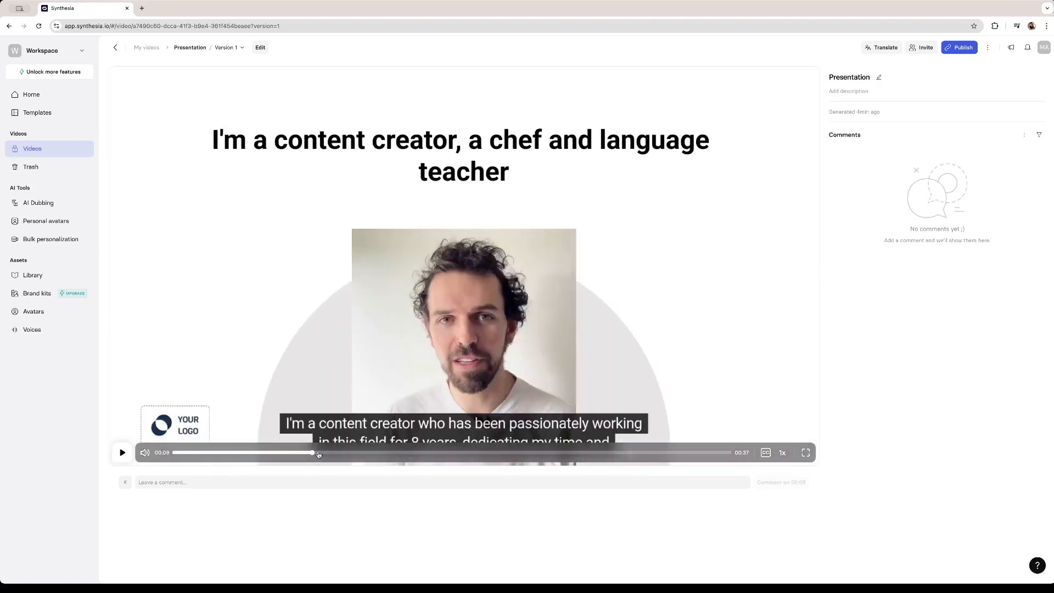
left_click(368, 454)
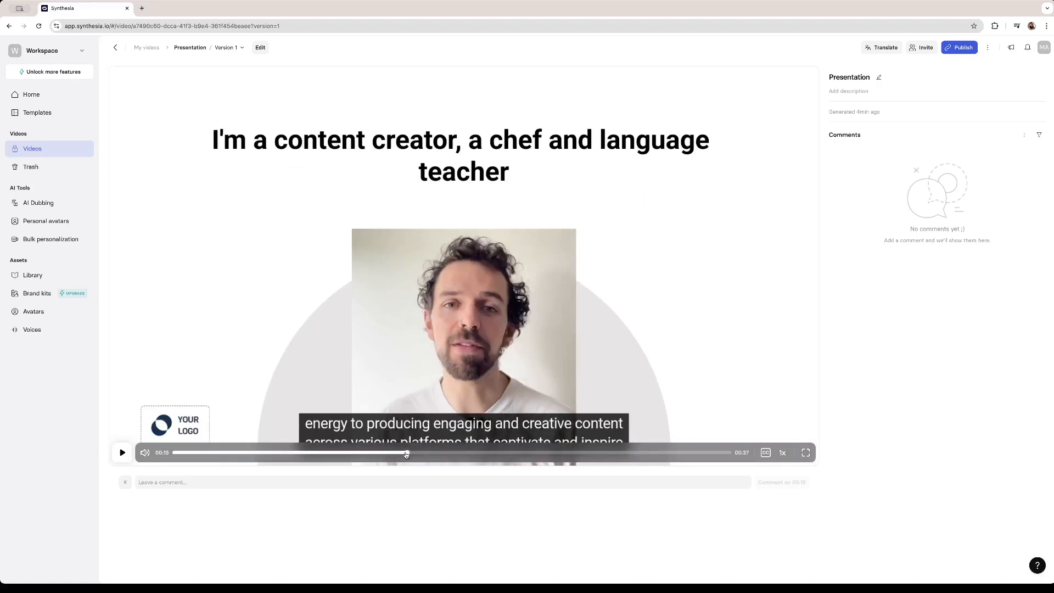
left_click(440, 453)
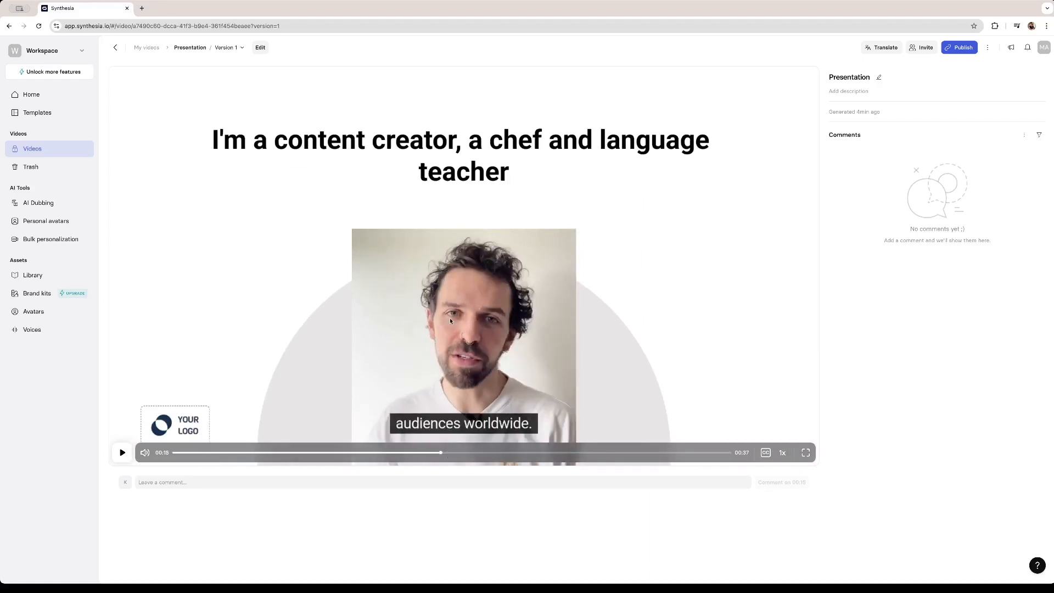
left_click(699, 454)
left_click(514, 454)
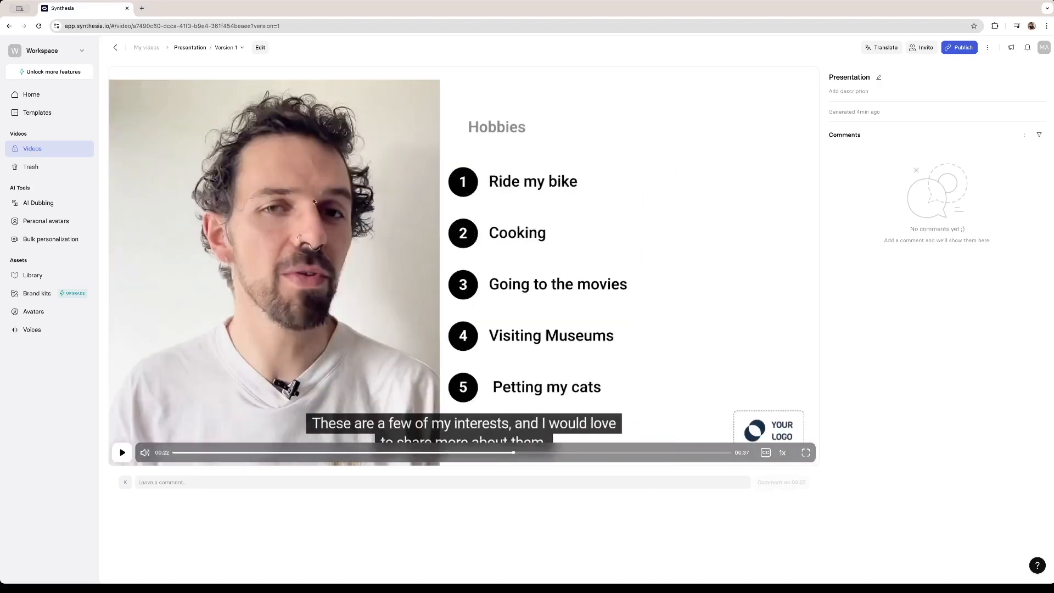